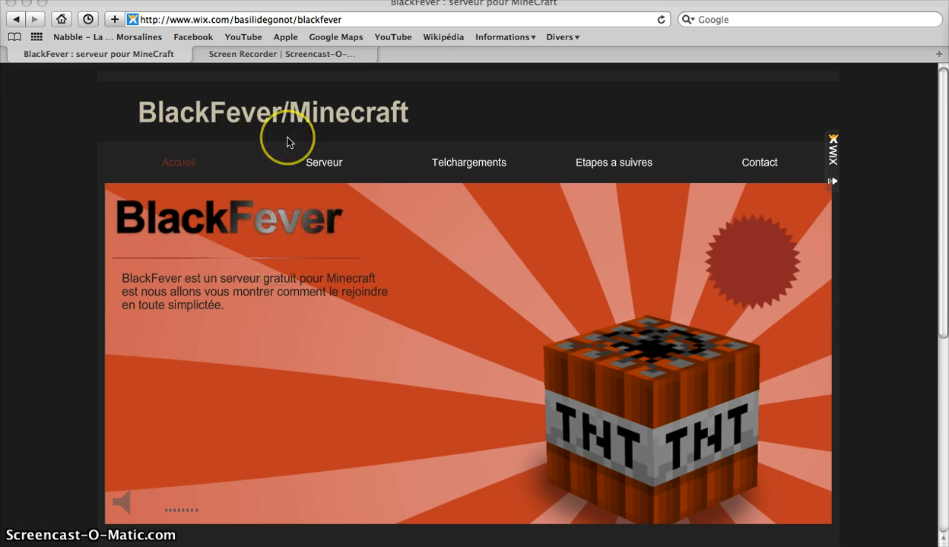
# Look over the BlackFever home page, from the server introduction to the section links and footer
pyautogui.scroll(-5, 288, 142)
pyautogui.scroll(3, 289, 143)
pyautogui.scroll(-4, 288, 141)
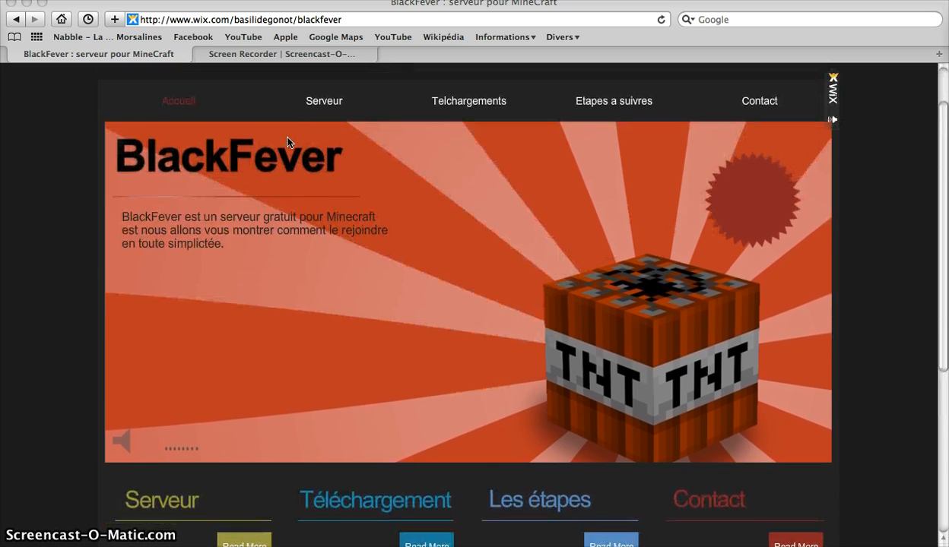
pyautogui.scroll(3, 283, 119)
pyautogui.scroll(3, 278, 105)
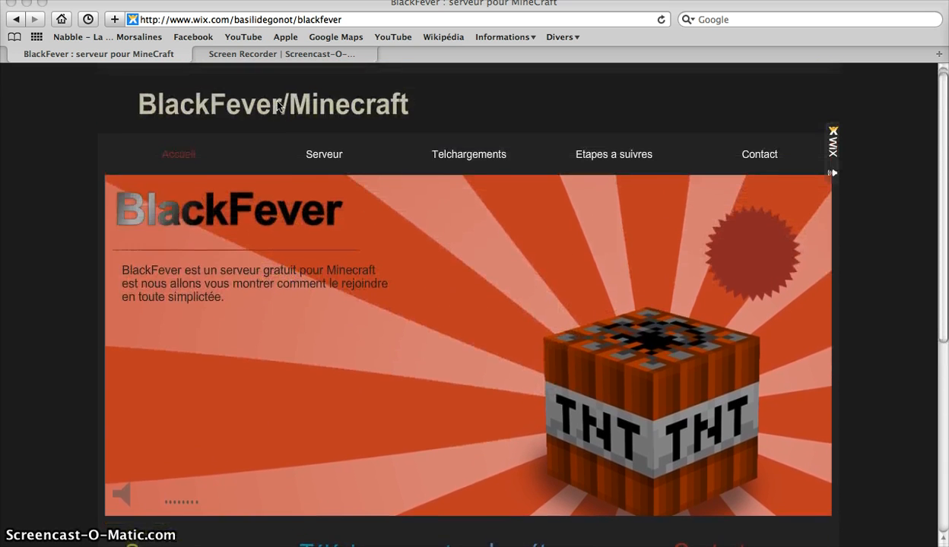
pyautogui.scroll(-4, 315, 157)
pyautogui.scroll(-2, 312, 159)
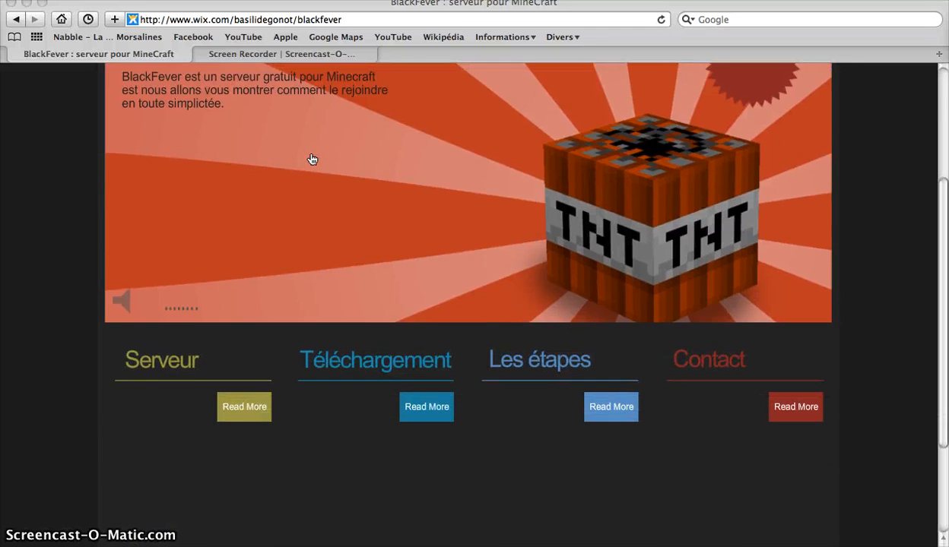
pyautogui.scroll(-4, 312, 159)
# Open the site's Téléchargement section, download Minecraft.exe through its MineCraft link and dismiss the downloads window
pyautogui.click(398, 262)
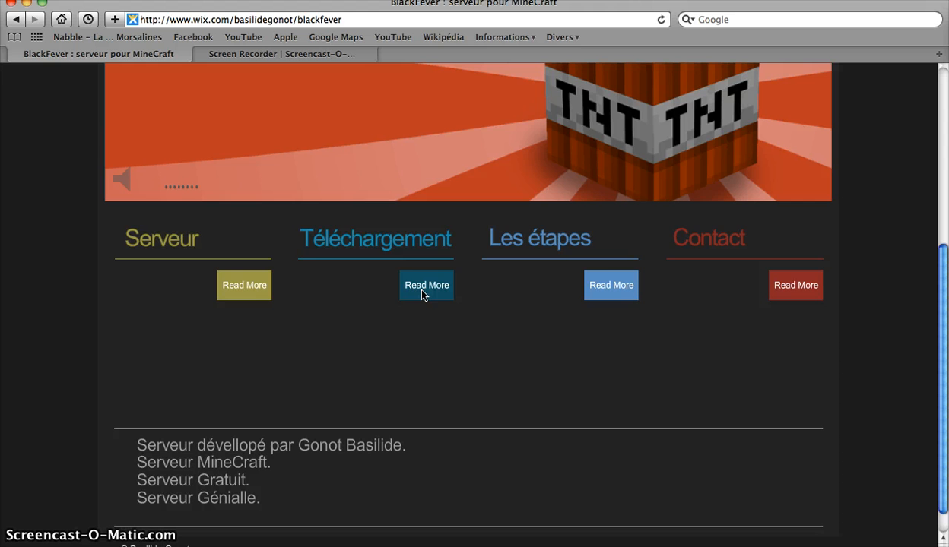
pyautogui.click(423, 291)
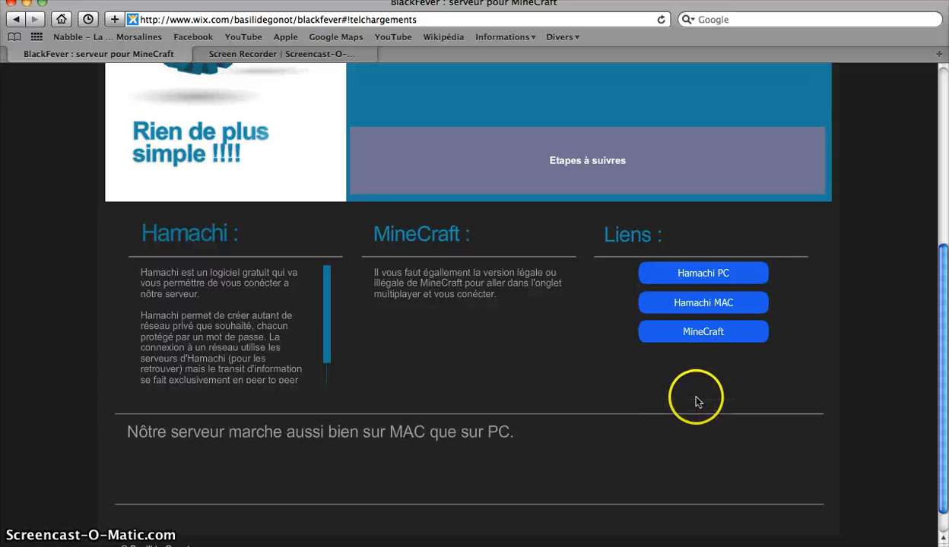
pyautogui.click(676, 334)
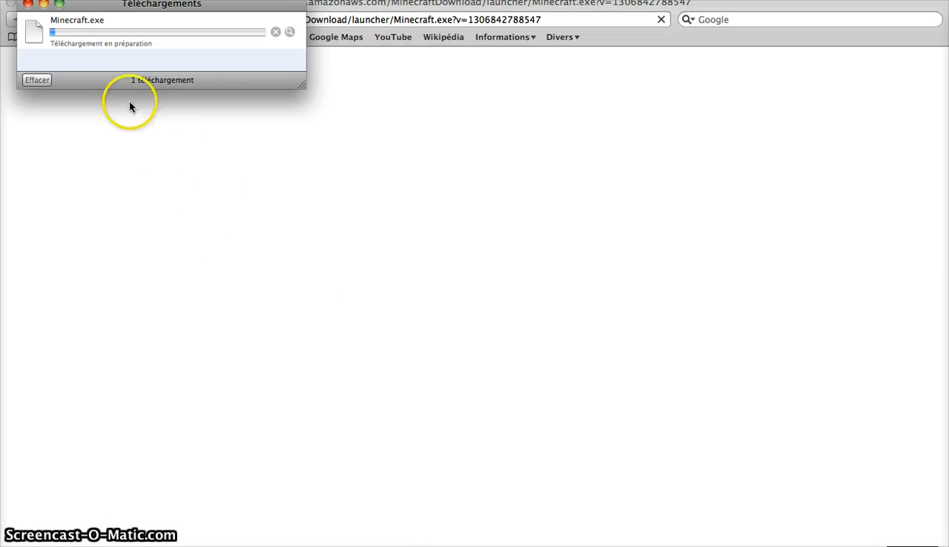
pyautogui.click(28, 5)
# Search Google for "minecraft" and open the Download page of minecraft.net
pyautogui.click(762, 18)
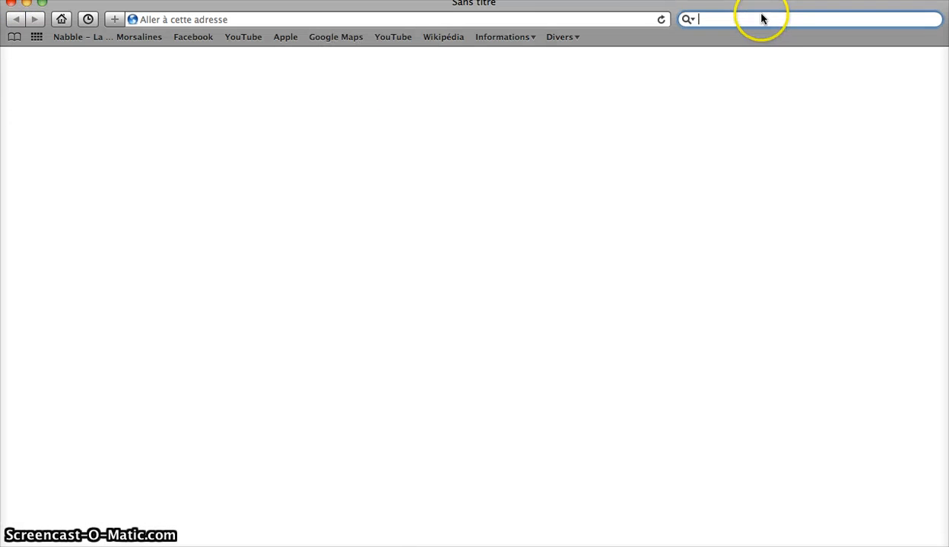
pyautogui.write('Mine')
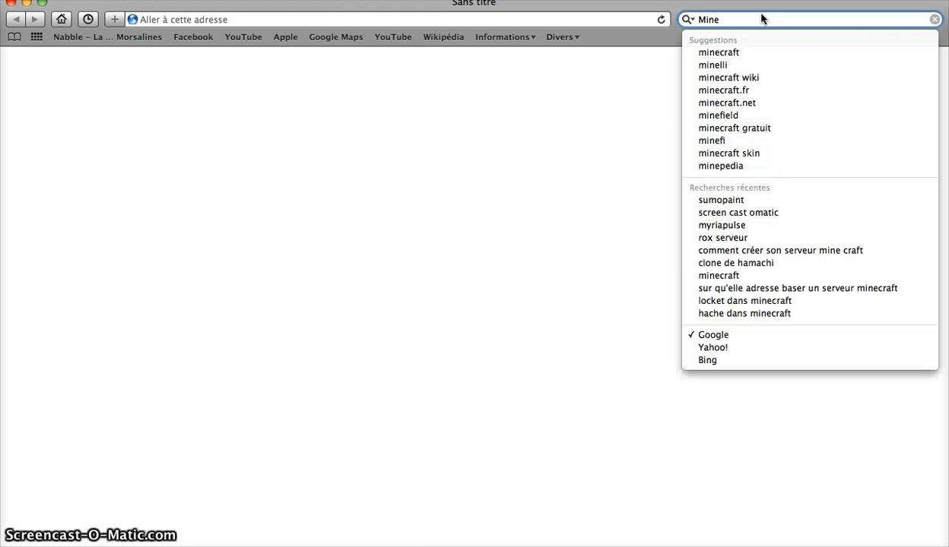
pyautogui.write('craft')
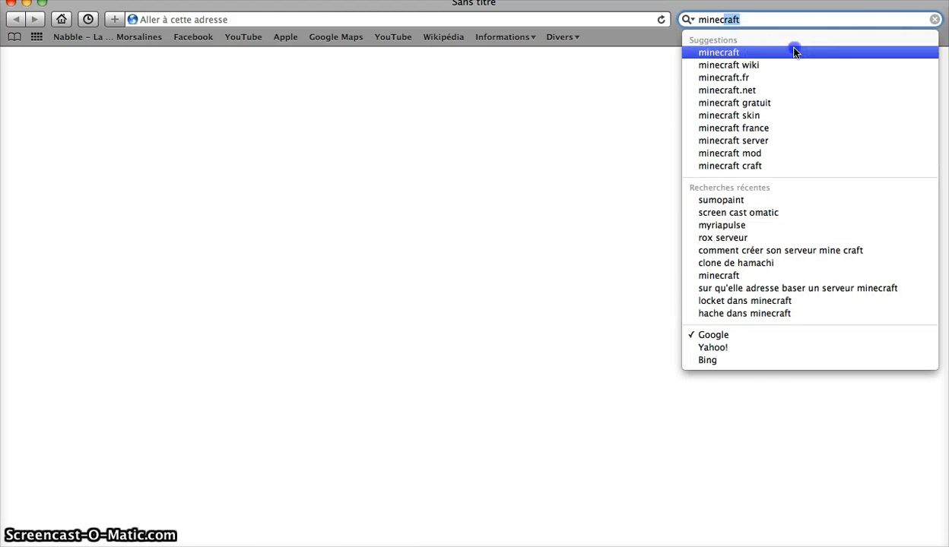
pyautogui.click(795, 52)
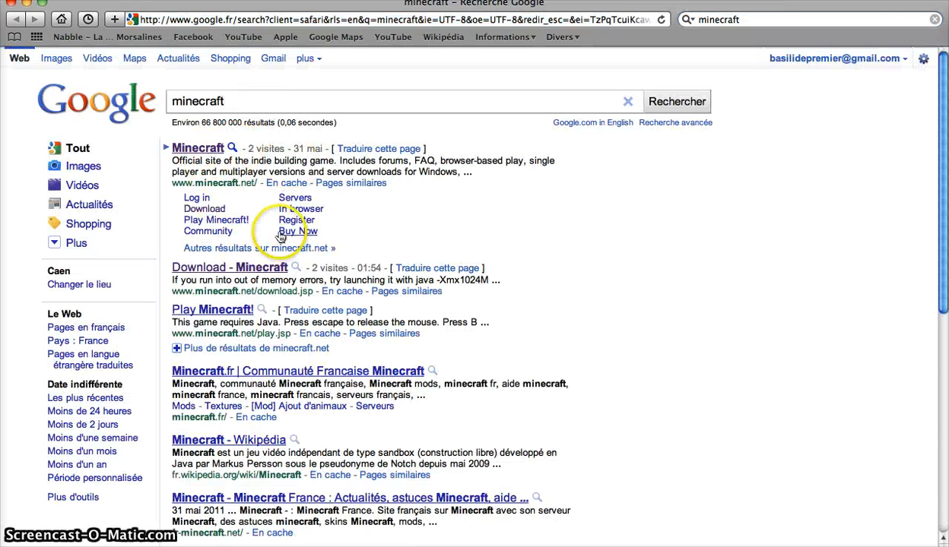
pyautogui.click(204, 208)
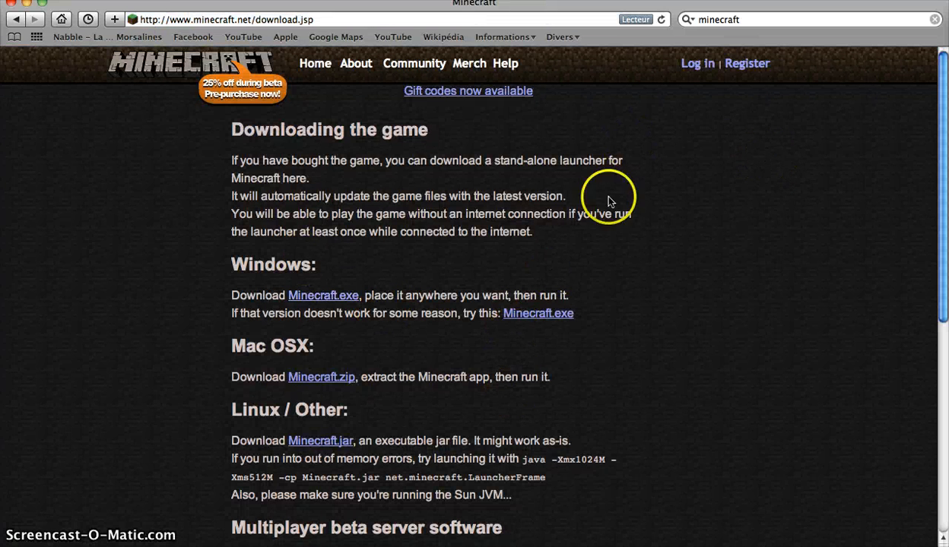
# Download minecraft_server.jar from the Multiplayer beta server software section and close the downloads window
pyautogui.scroll(-8, 647, 322)
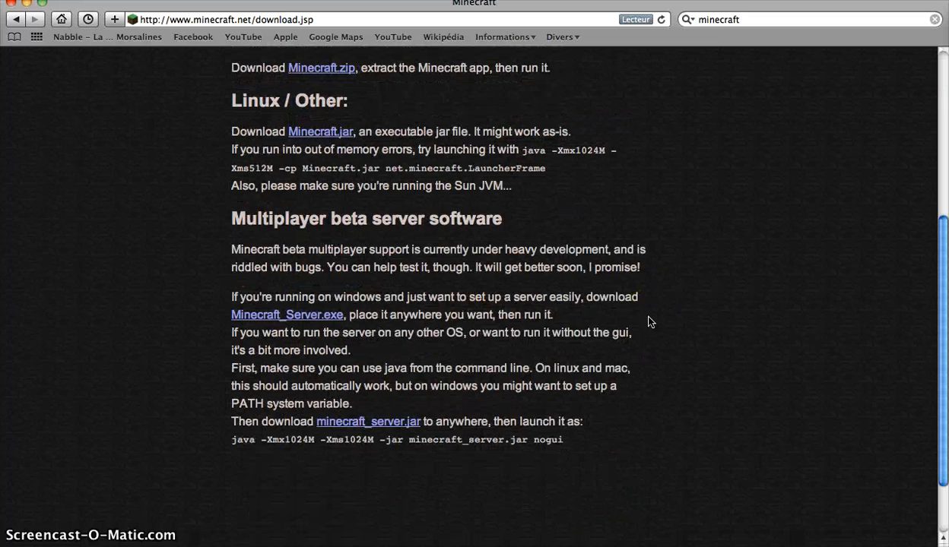
pyautogui.scroll(-1, 648, 321)
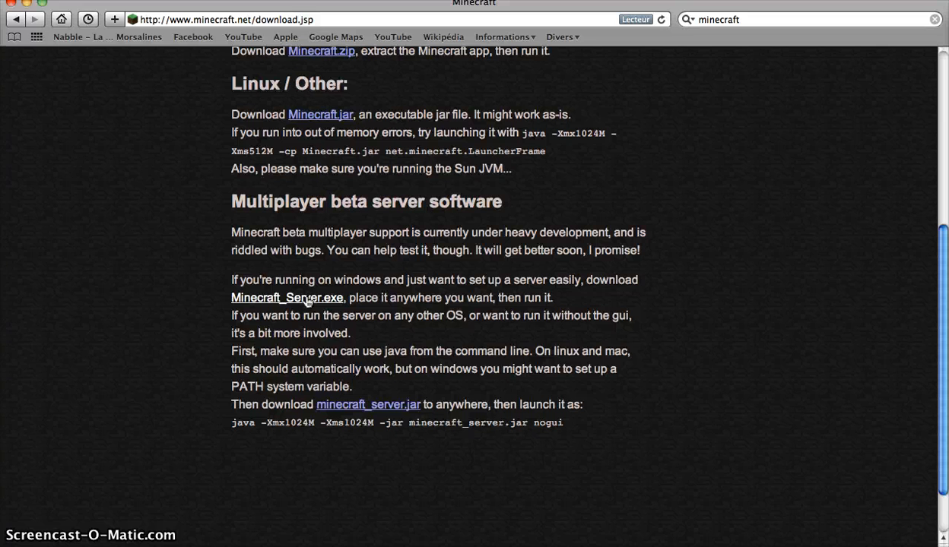
pyautogui.click(363, 406)
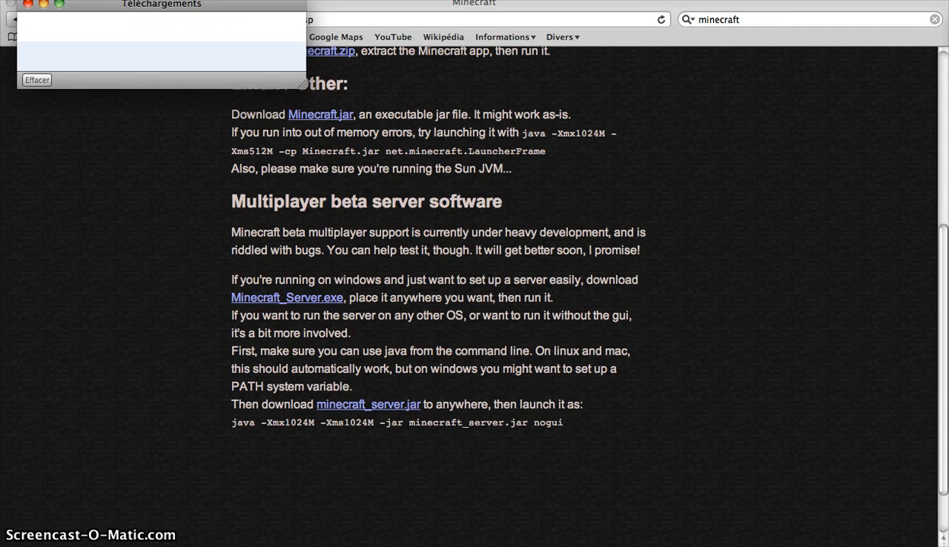
pyautogui.click(26, 5)
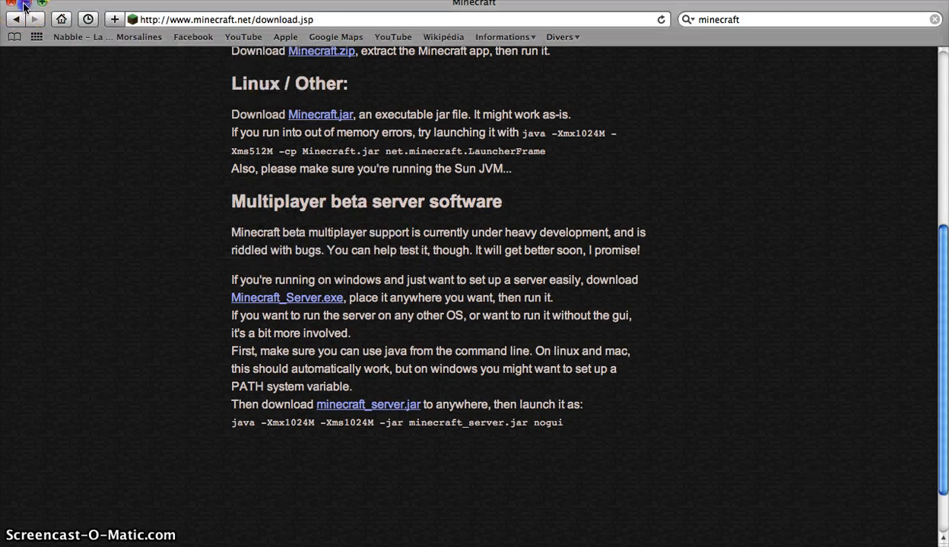
# Minimize the browser and close the HamachiX window to reveal the desktop
pyautogui.click(25, 6)
pyautogui.click(25, 8)
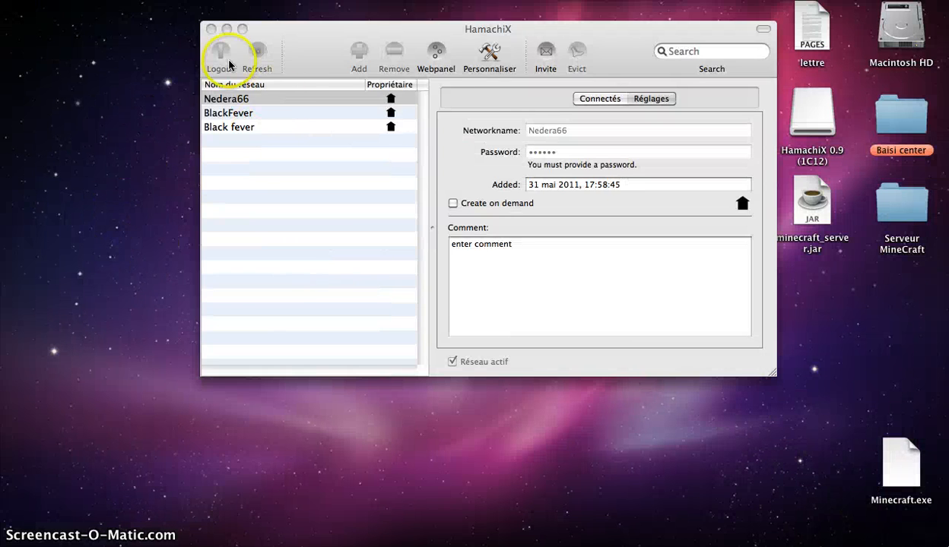
pyautogui.click(211, 30)
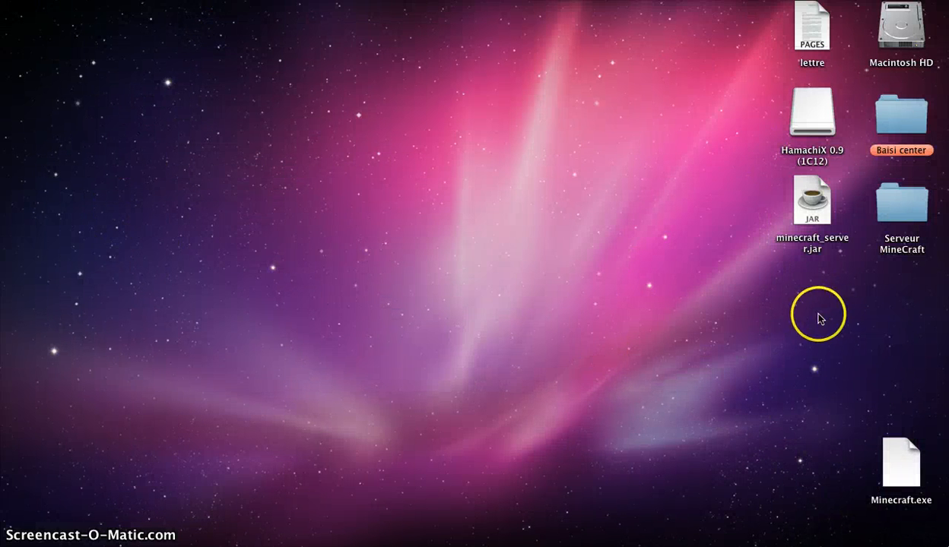
# Move minecraft_server.jar to an empty area of the desktop and put Minecraft.exe in the trash
pyautogui.moveTo(812, 199); pyautogui.dragTo(445, 156)
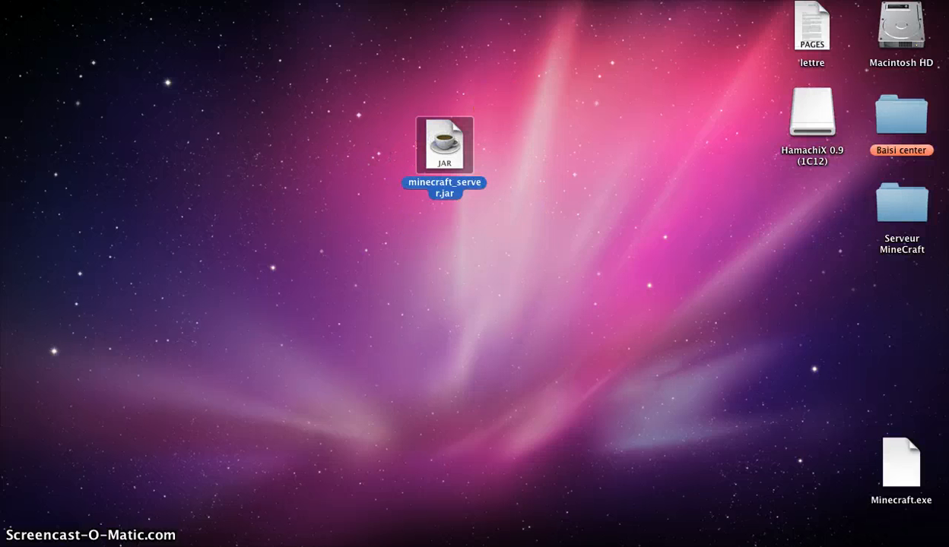
pyautogui.moveTo(905, 487); pyautogui.dragTo(913, 536)
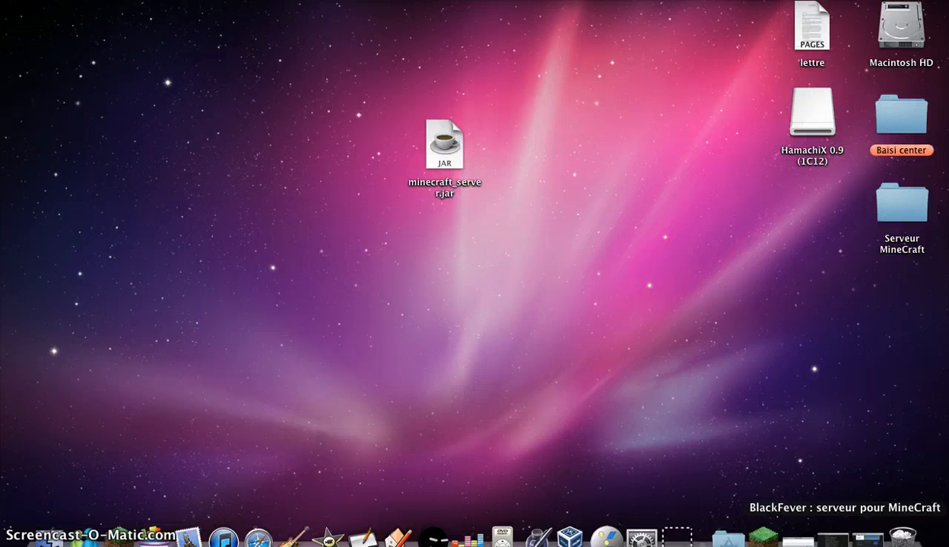
# Create a desktop folder named Serveur and move minecraft_server.jar into it
pyautogui.rightClick(351, 144)
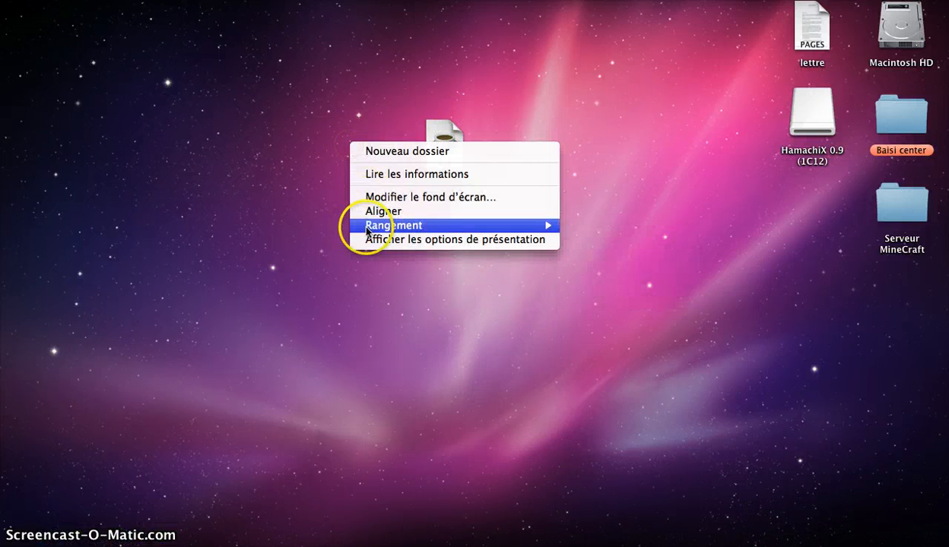
pyautogui.click(374, 151)
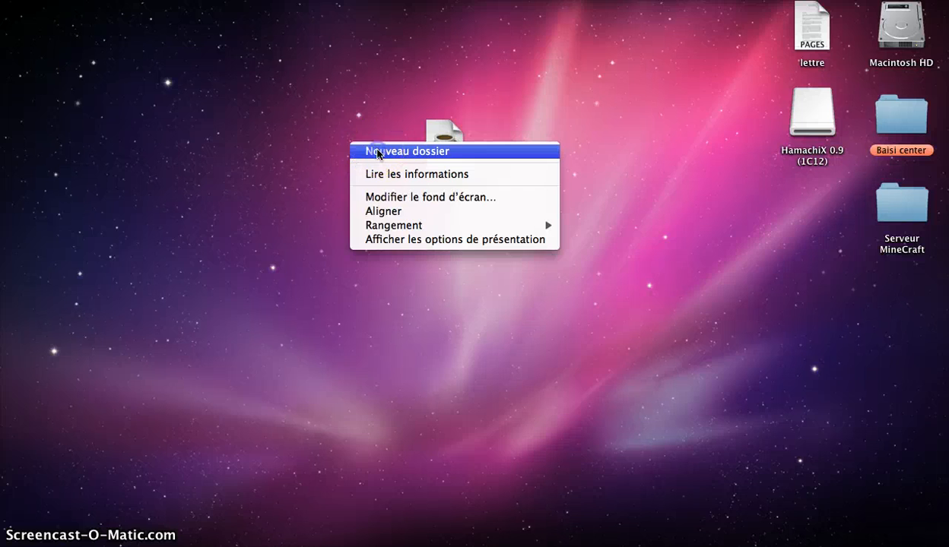
pyautogui.press('BackSpace')
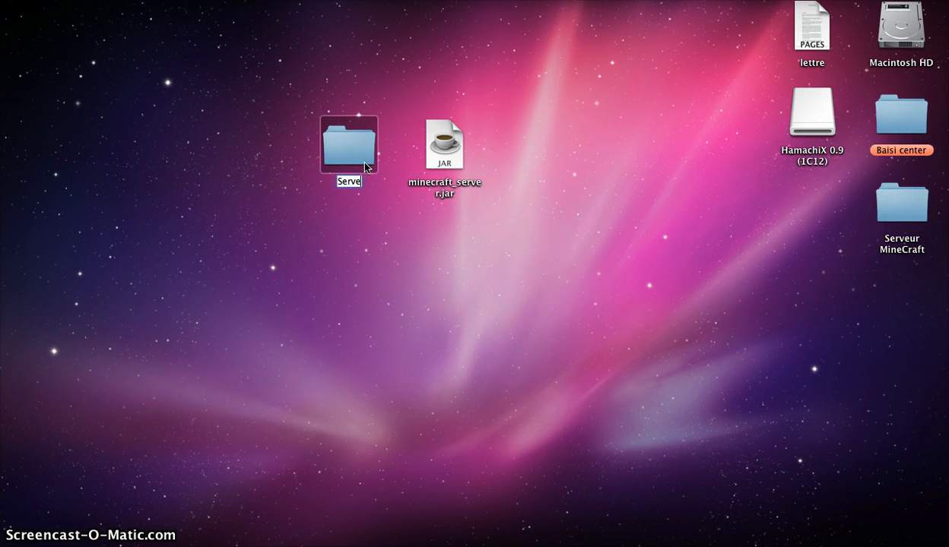
pyautogui.click(412, 259)
pyautogui.moveTo(434, 144); pyautogui.dragTo(344, 152)
# Open the Serveur folder and launch minecraft_server.jar, allowing the downloaded Java application to open
pyautogui.doubleClick(344, 156)
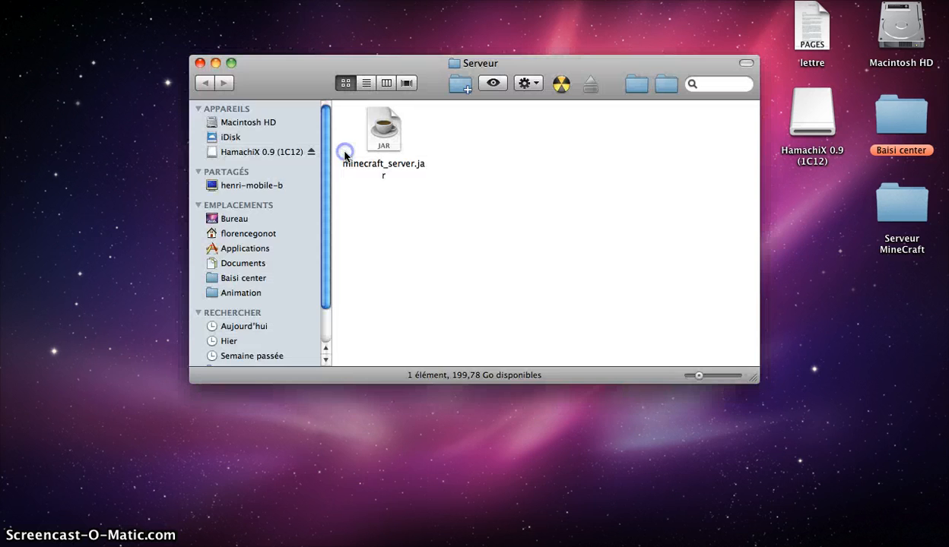
pyautogui.click(387, 151)
pyautogui.doubleClick(387, 144)
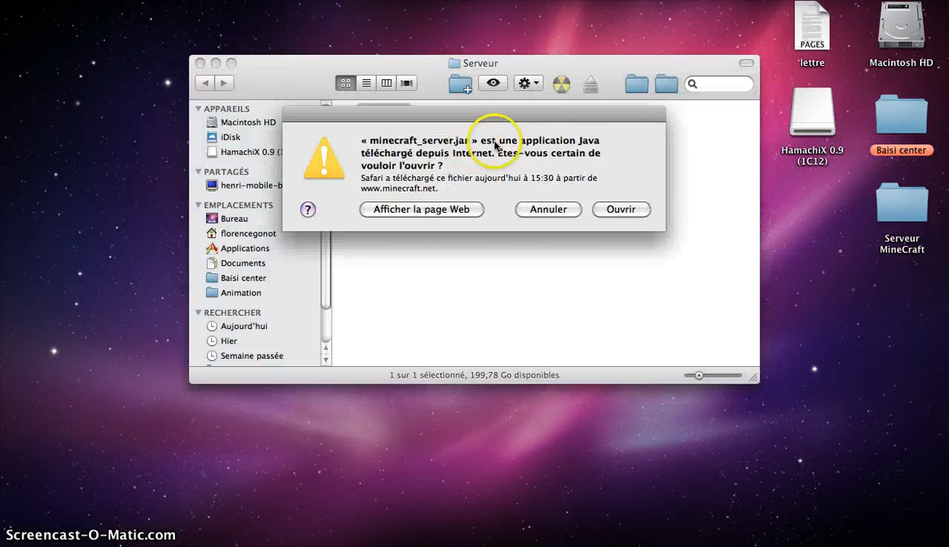
pyautogui.click(618, 210)
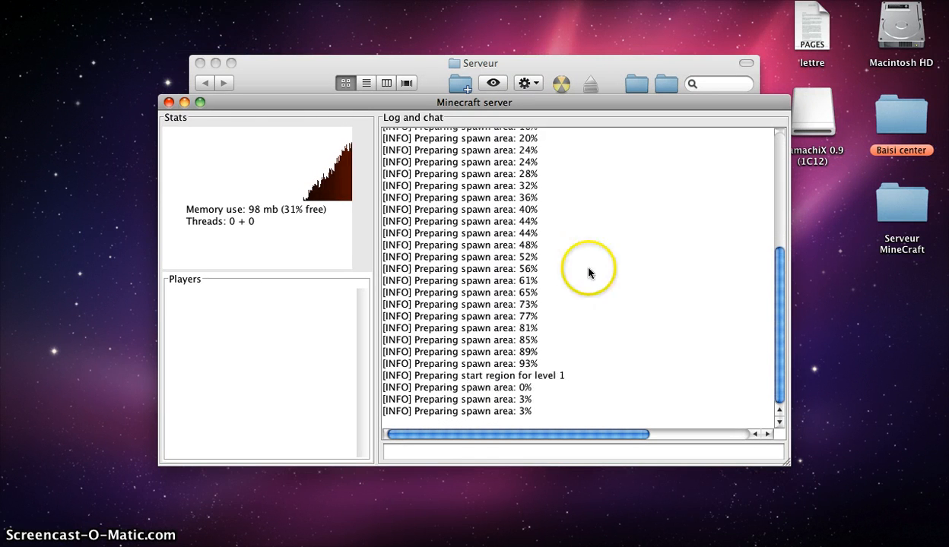
# Examine the files generated in the Serveur folder and the server log's spawn area progress
pyautogui.click(524, 106)
pyautogui.moveTo(525, 105); pyautogui.dragTo(545, 403)
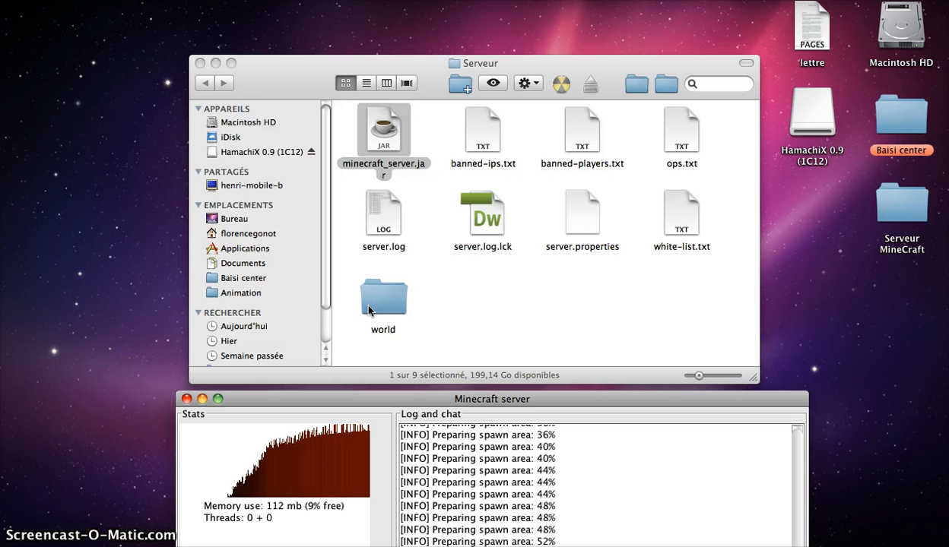
pyautogui.click(462, 398)
pyautogui.moveTo(461, 398); pyautogui.dragTo(391, 68)
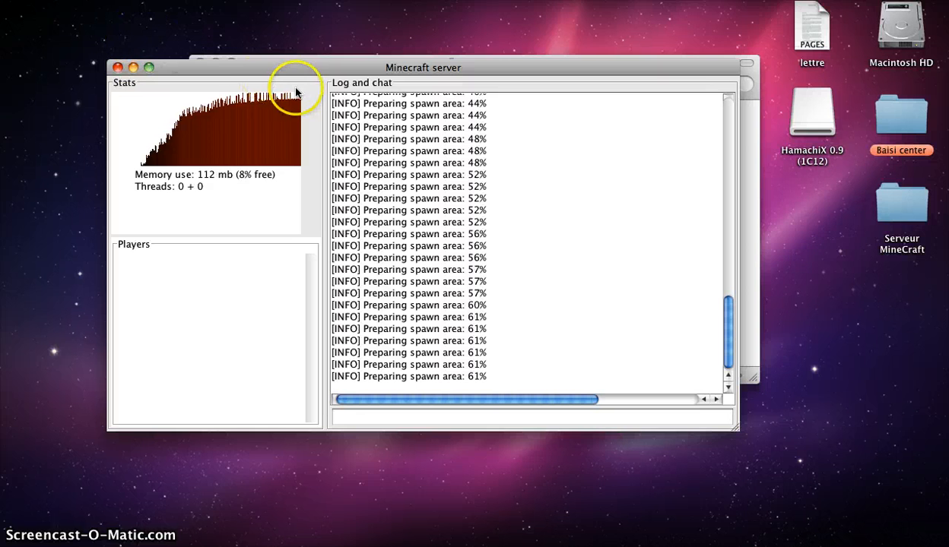
pyautogui.click(270, 51)
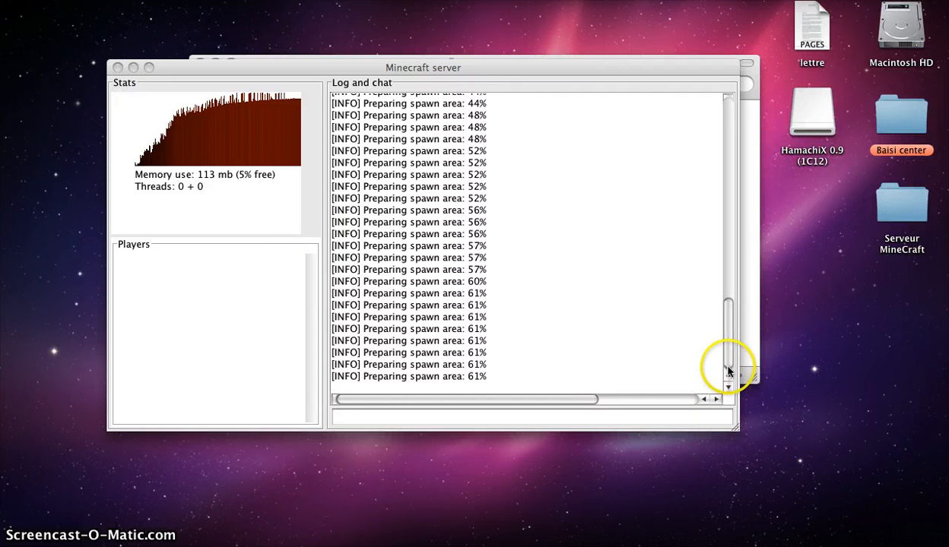
pyautogui.rightClick(752, 357)
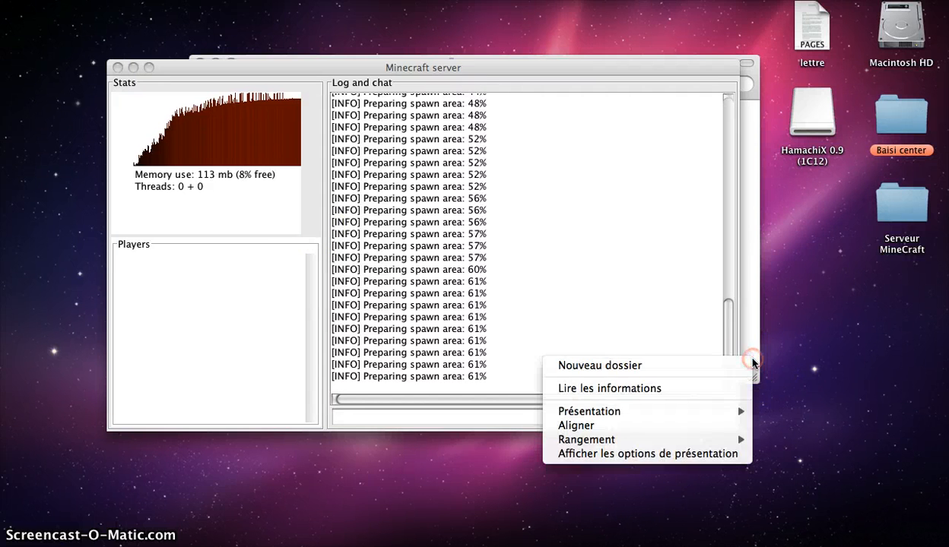
pyautogui.click(751, 331)
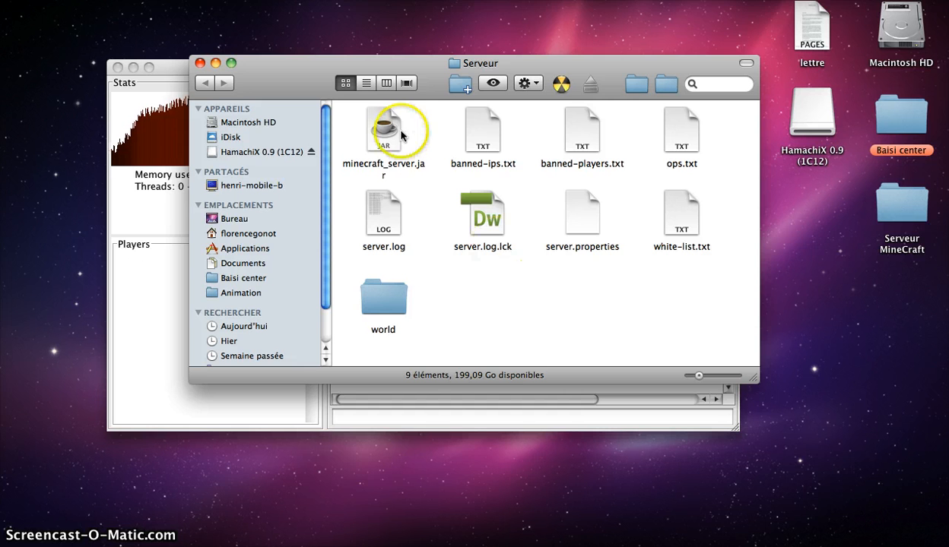
pyautogui.click(303, 395)
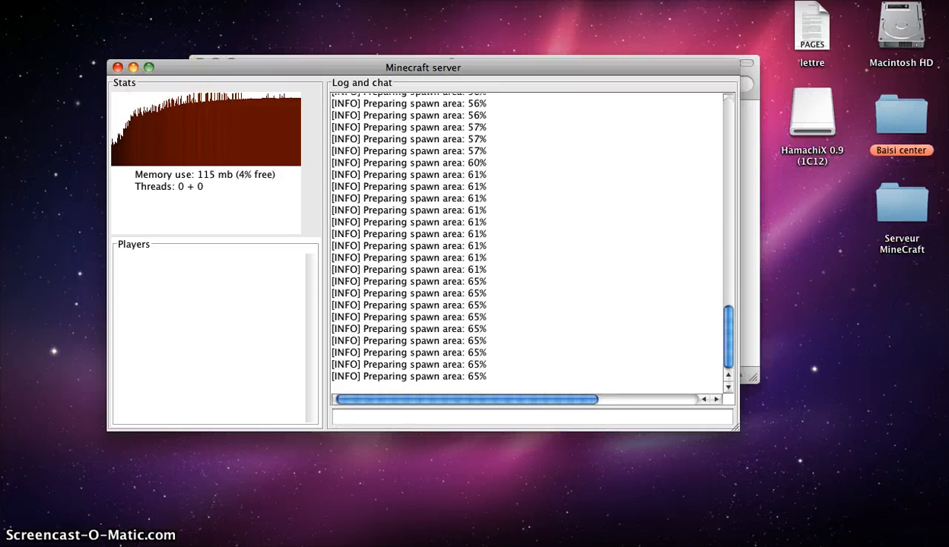
# Quit the running Minecraft server
pyautogui.click(121, 0)
pyautogui.click(115, 98)
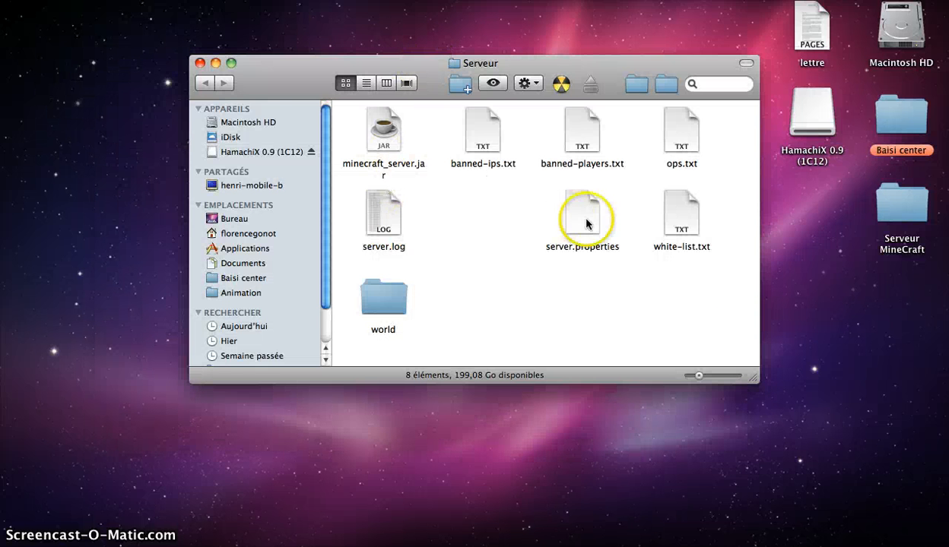
# Open server.properties from the Serveur folder, enlarge its window and reposition it, placing the text cursor after the date line
pyautogui.doubleClick(582, 220)
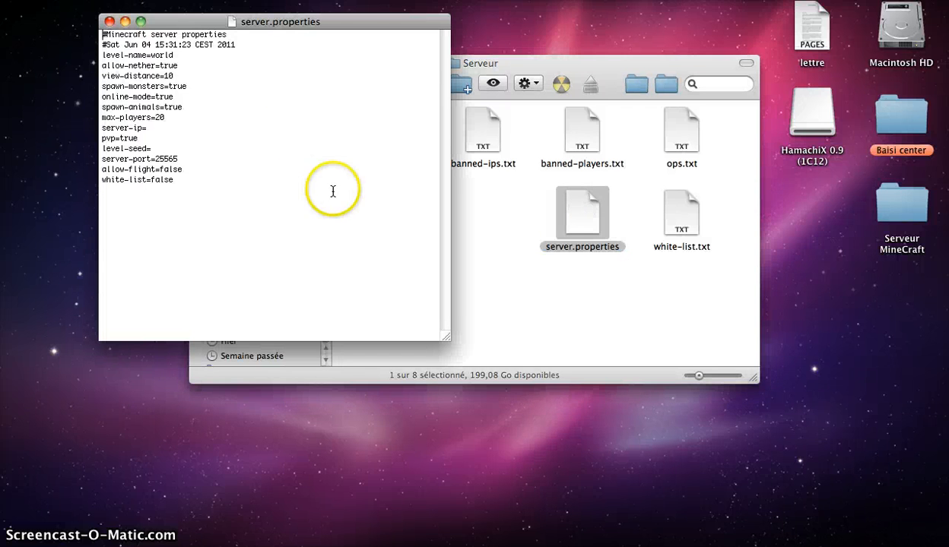
pyautogui.moveTo(447, 336); pyautogui.dragTo(589, 435)
pyautogui.moveTo(403, 18); pyautogui.dragTo(584, 91)
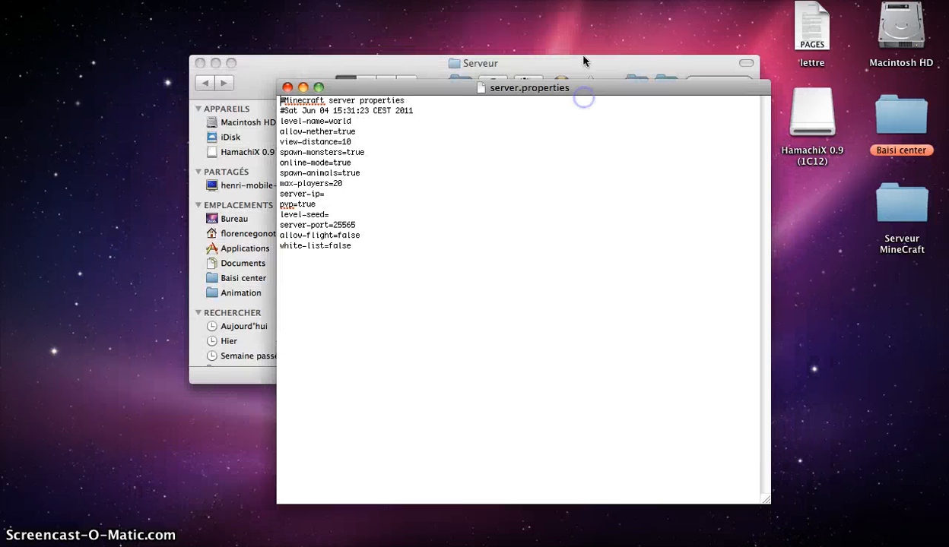
pyautogui.click(281, 102)
pyautogui.click(419, 113)
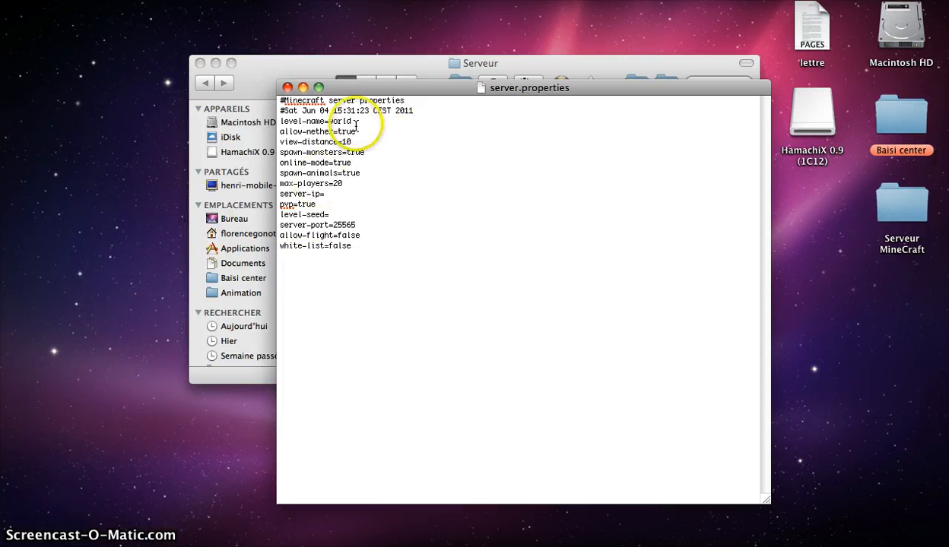
# In server.properties, set level-name to "Black fever" and allow-nether to false
pyautogui.moveTo(353, 121); pyautogui.dragTo(328, 122)
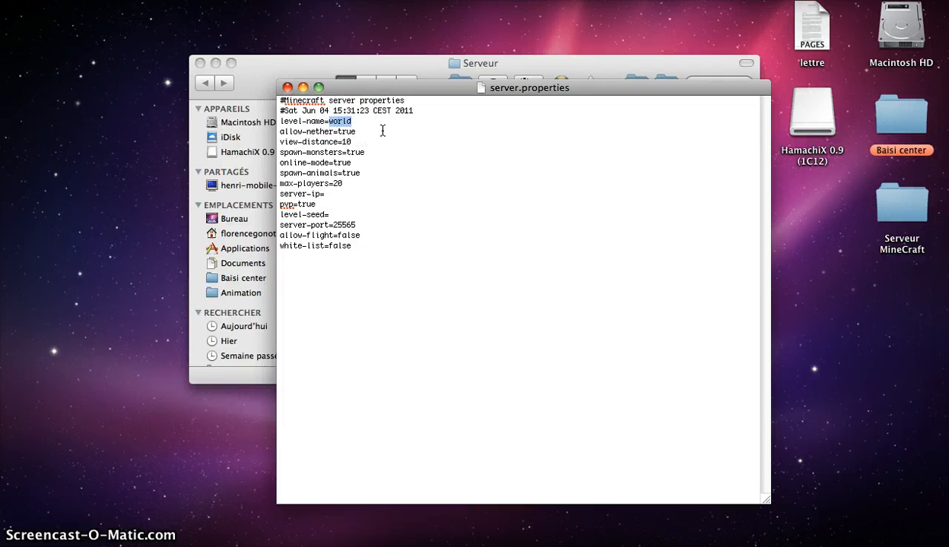
pyautogui.press('BackSpace')
pyautogui.moveTo(356, 132); pyautogui.dragTo(338, 131)
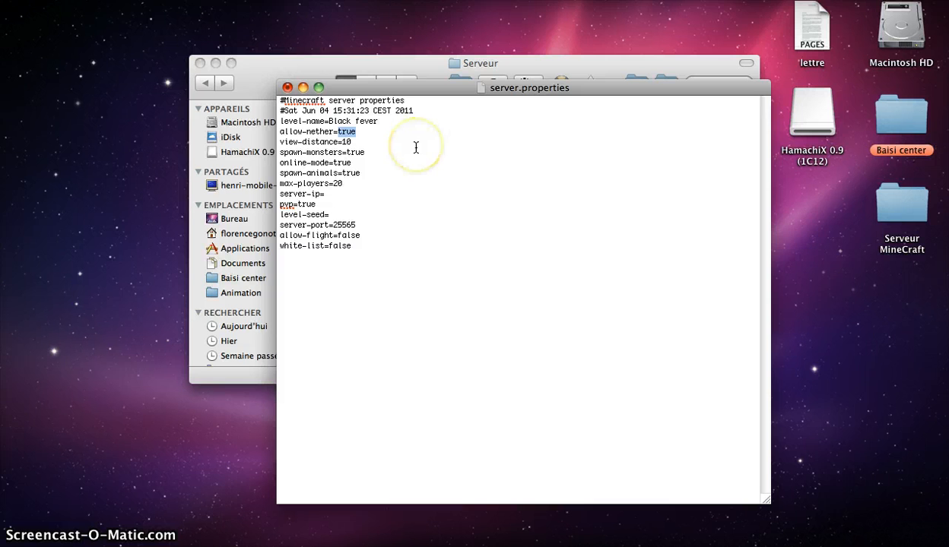
pyautogui.press('BackSpace')
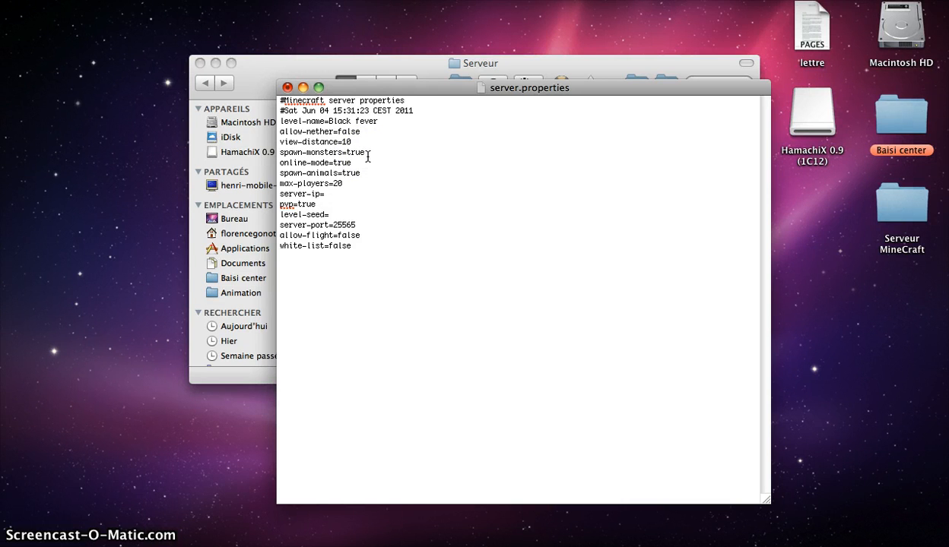
# Set online-mode to false and max-players to 5 in server.properties
pyautogui.click(357, 163)
pyautogui.moveTo(357, 163); pyautogui.dragTo(333, 160)
pyautogui.press('BackSpace')
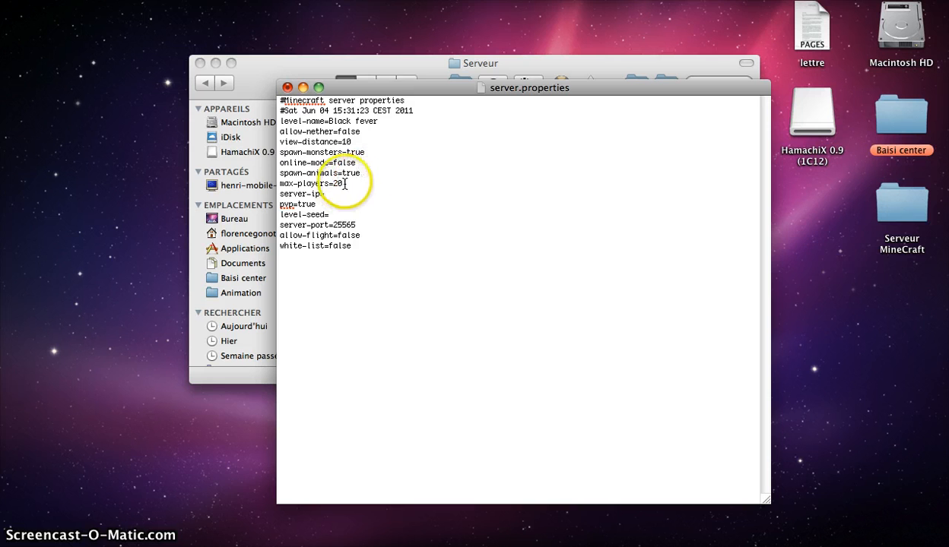
pyautogui.doubleClick(335, 183)
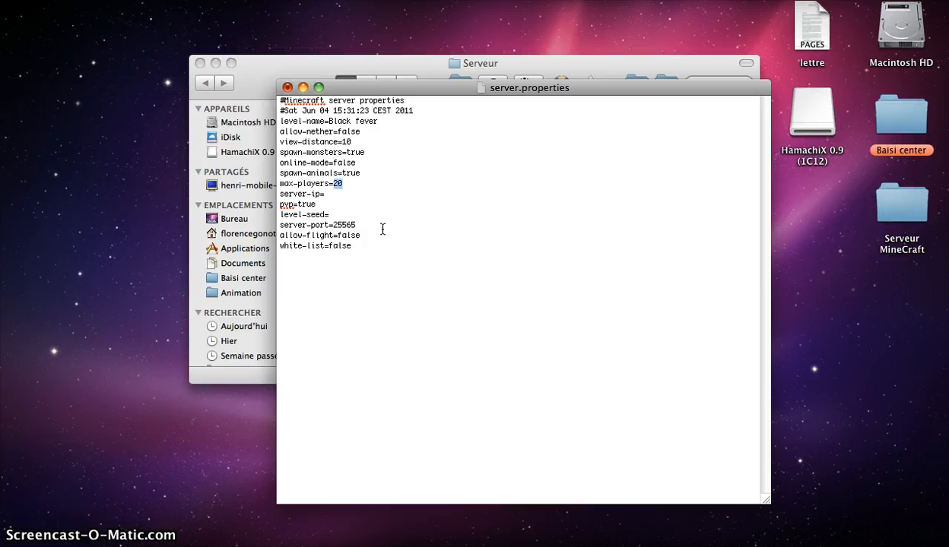
pyautogui.press('BackSpace')
pyautogui.press('BackSpace')
pyautogui.press('BackSpace')
# Set server-ip to localhost and pvp to false in server.properties
pyautogui.click(341, 195)
pyautogui.click(317, 206)
pyautogui.click(336, 214)
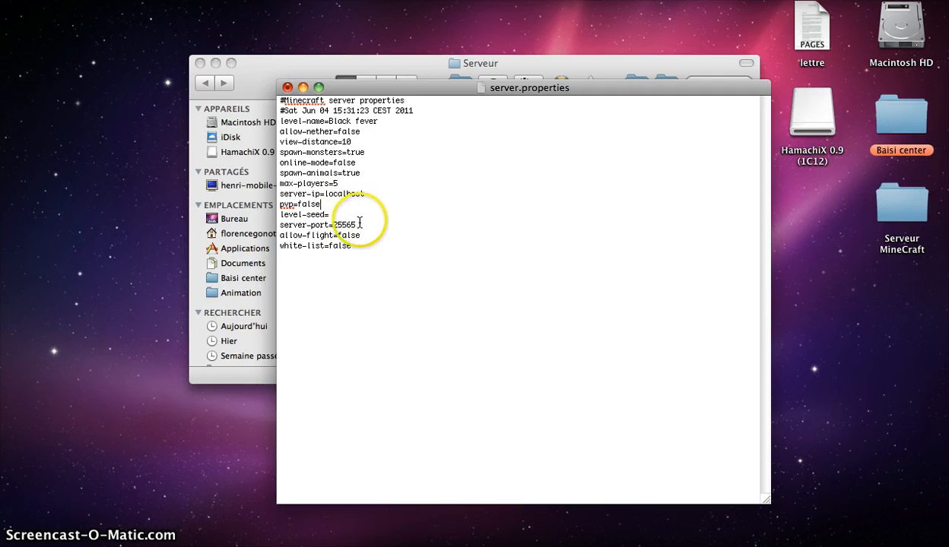
pyautogui.press('Up')
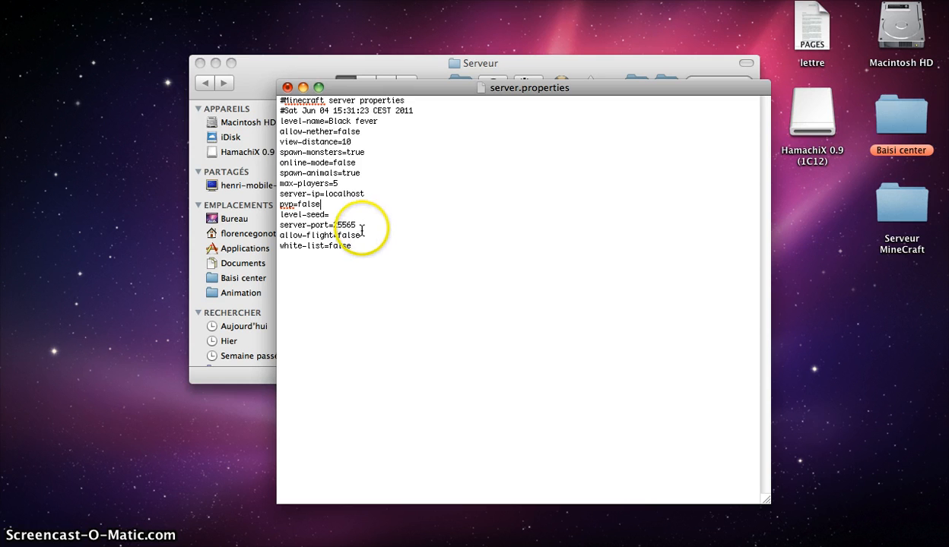
pyautogui.click(365, 238)
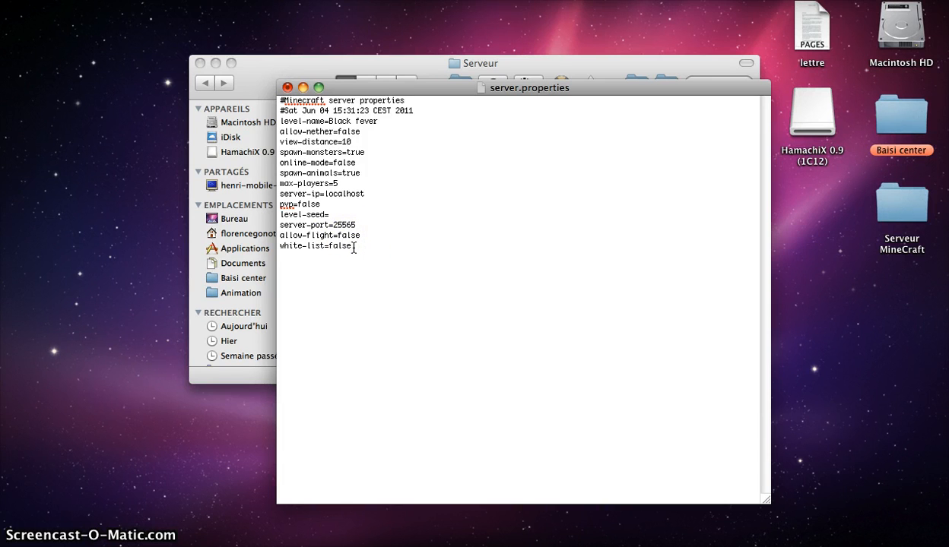
# Set white-list to true, then close server.properties and save its changes
pyautogui.doubleClick(330, 248)
pyautogui.write('true')
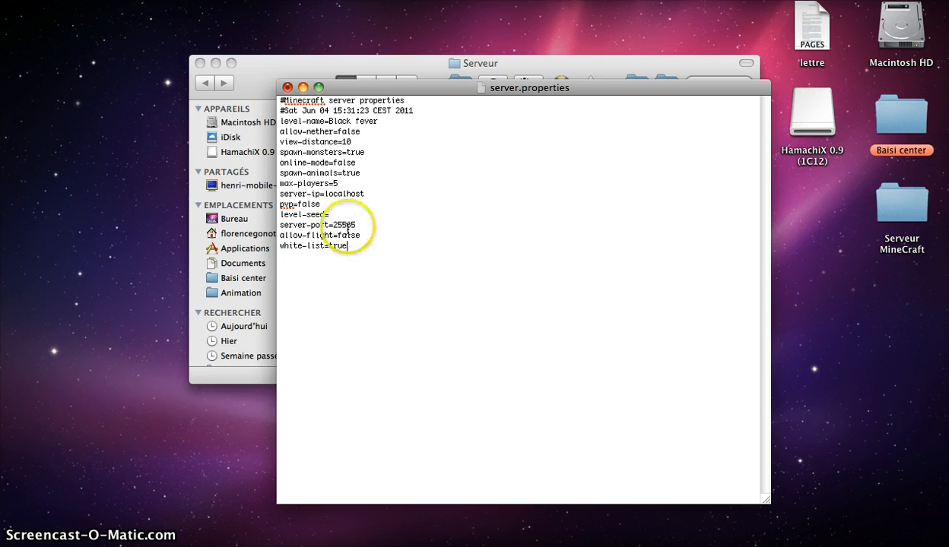
pyautogui.click(287, 87)
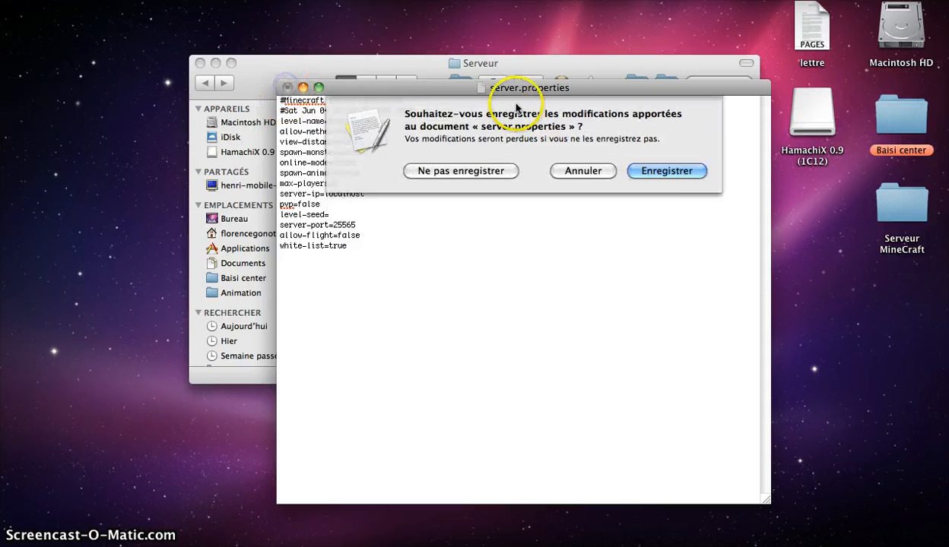
pyautogui.click(688, 171)
pyautogui.click(690, 175)
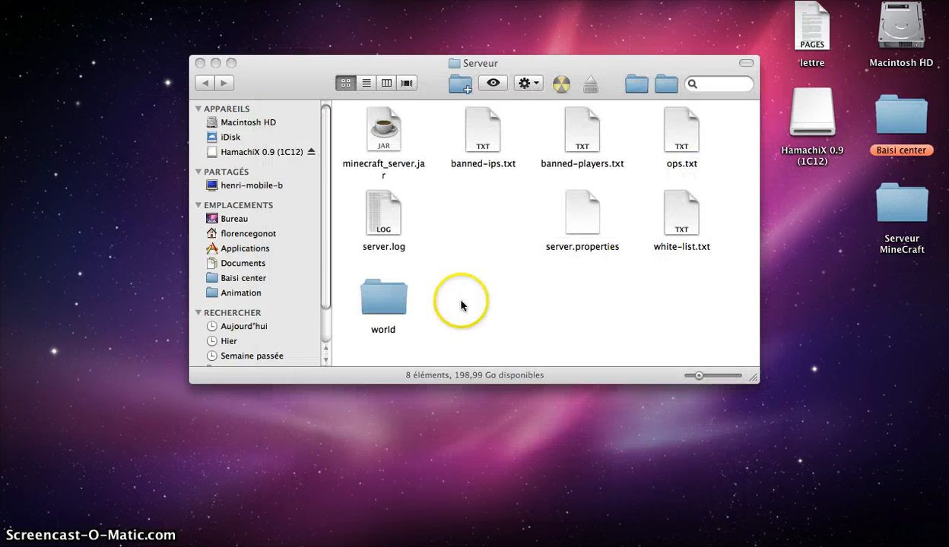
# Open ops.txt, move its window over the Serveur folder, and enter placeholder text beginning with "mon nom"
pyautogui.doubleClick(688, 134)
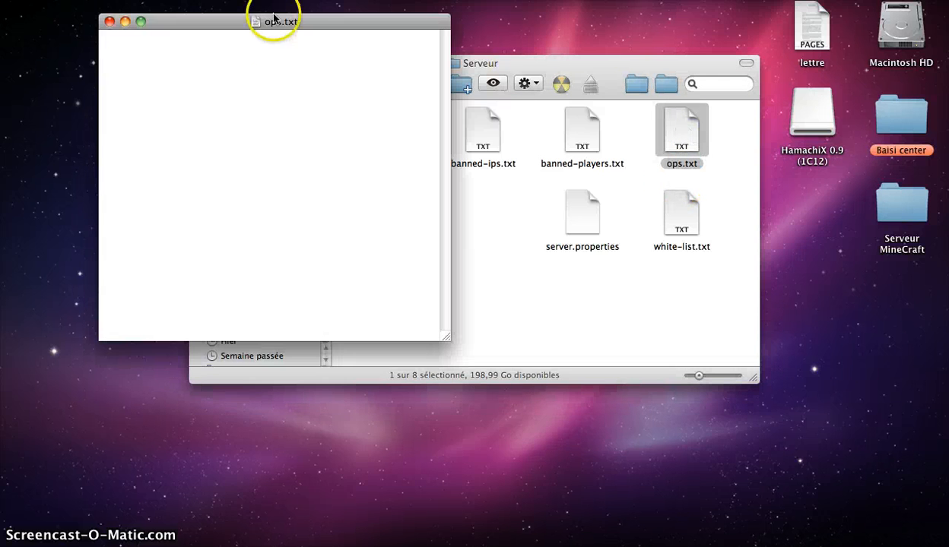
pyautogui.moveTo(278, 30); pyautogui.dragTo(469, 148)
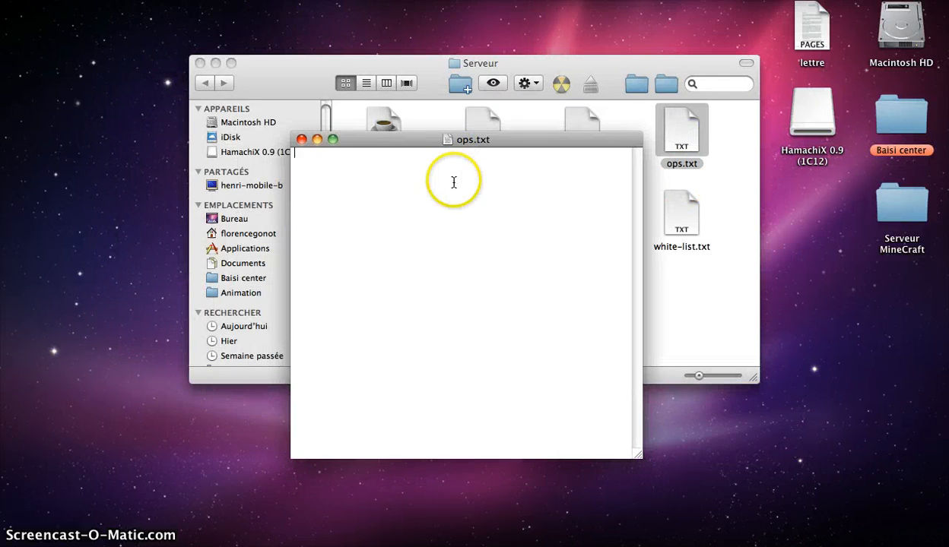
pyautogui.write('mon nom')
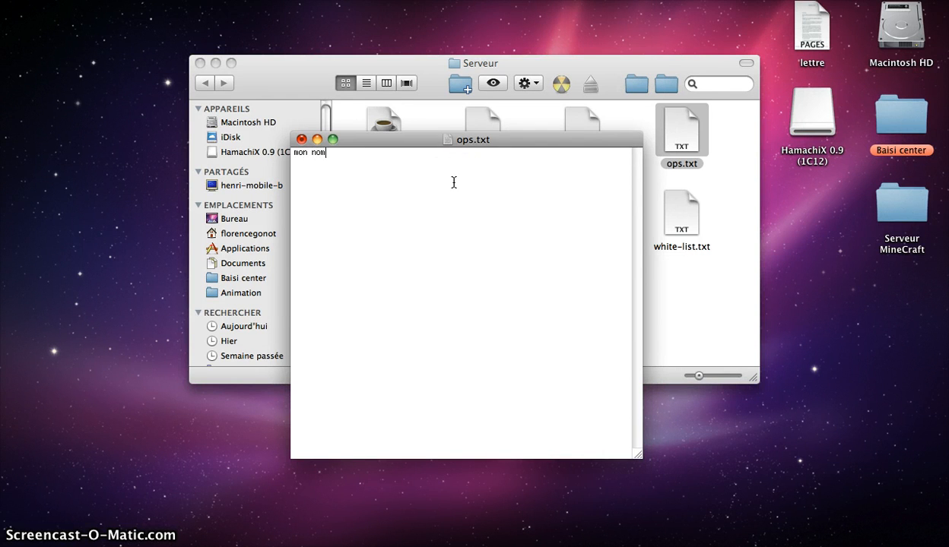
pyautogui.write(' minecraft')
pyautogui.click(365, 153)
pyautogui.press('BackSpace')
pyautogui.click(404, 158)
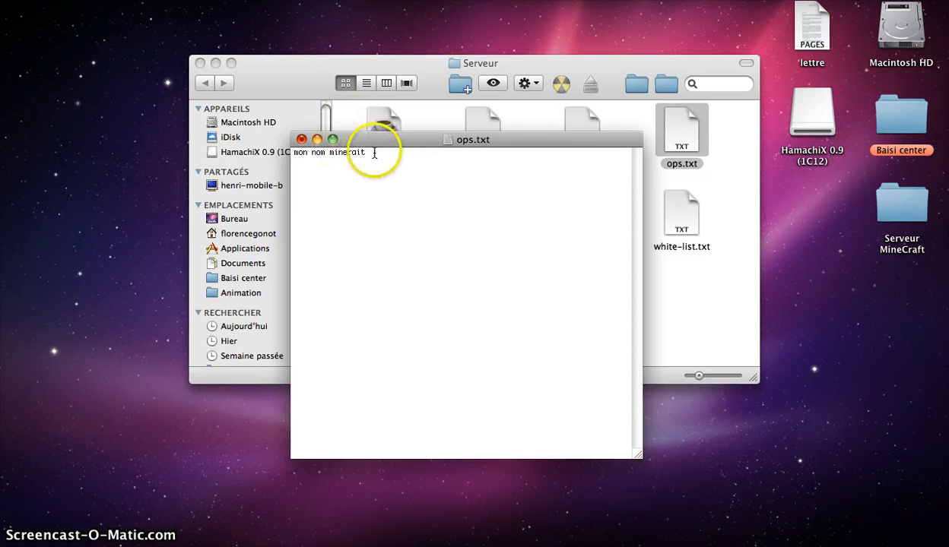
# Replace the placeholder text in ops.txt with the operator's player name, then close and save the file
pyautogui.moveTo(374, 152); pyautogui.dragTo(292, 153)
pyautogui.press('BackSpace')
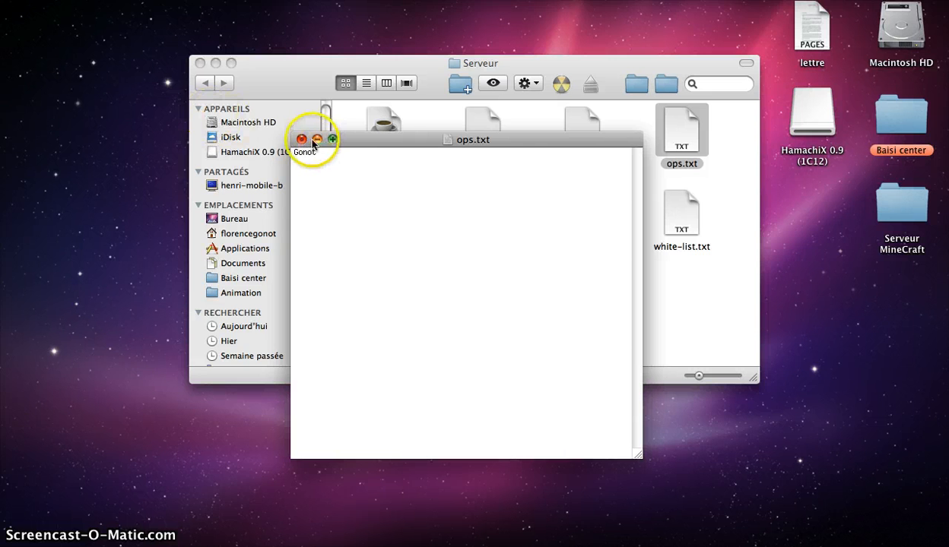
pyautogui.click(302, 140)
pyautogui.click(608, 223)
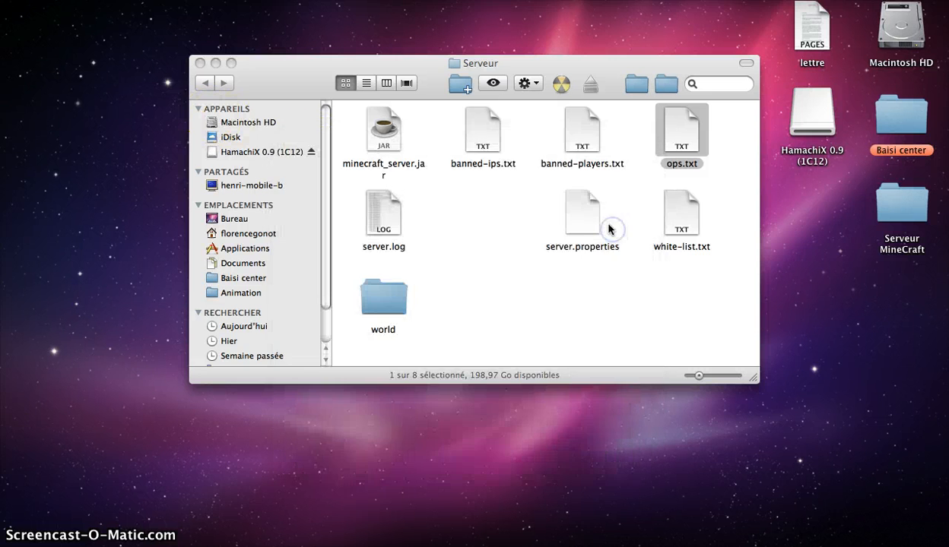
# Open white-list.txt, enter two sample player names on separate lines, and close the file without saving
pyautogui.doubleClick(676, 231)
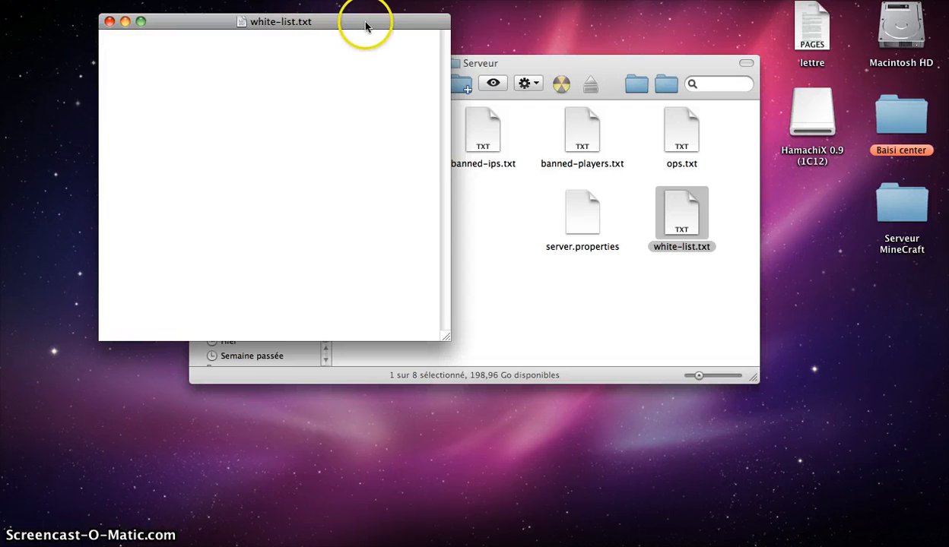
pyautogui.moveTo(365, 23); pyautogui.dragTo(621, 192)
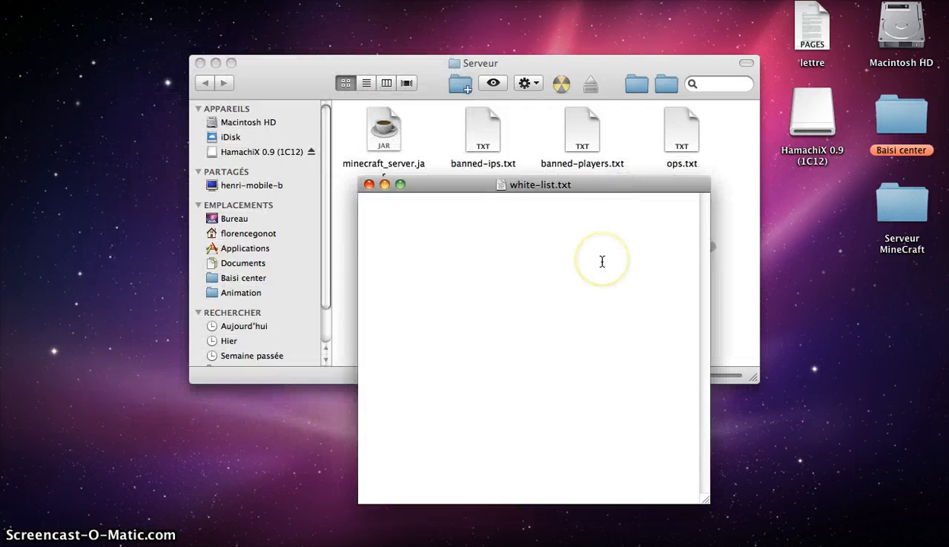
pyautogui.write('J')
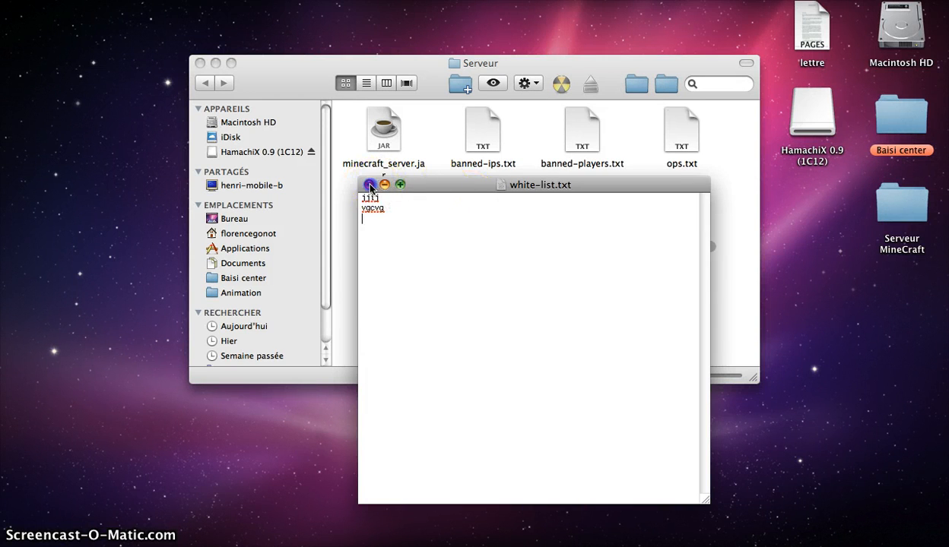
pyautogui.click(369, 185)
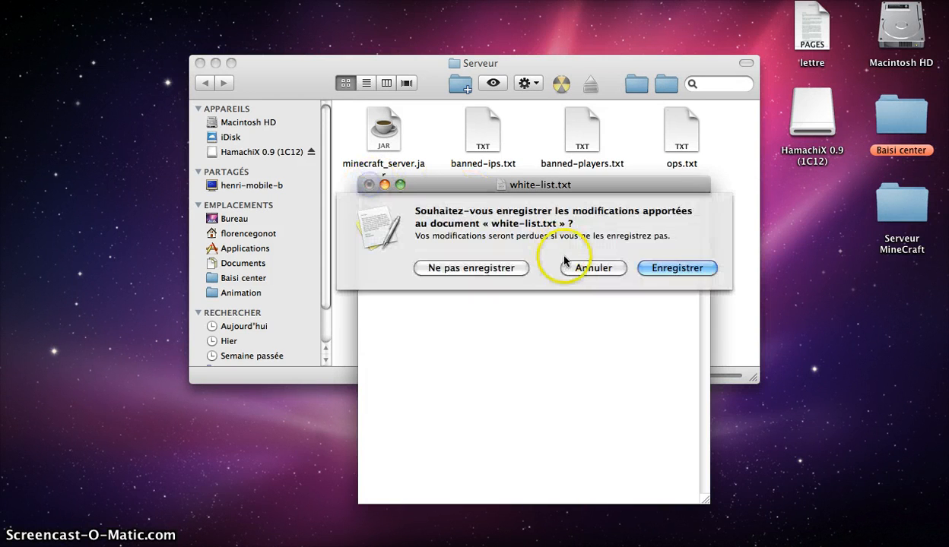
pyautogui.click(498, 271)
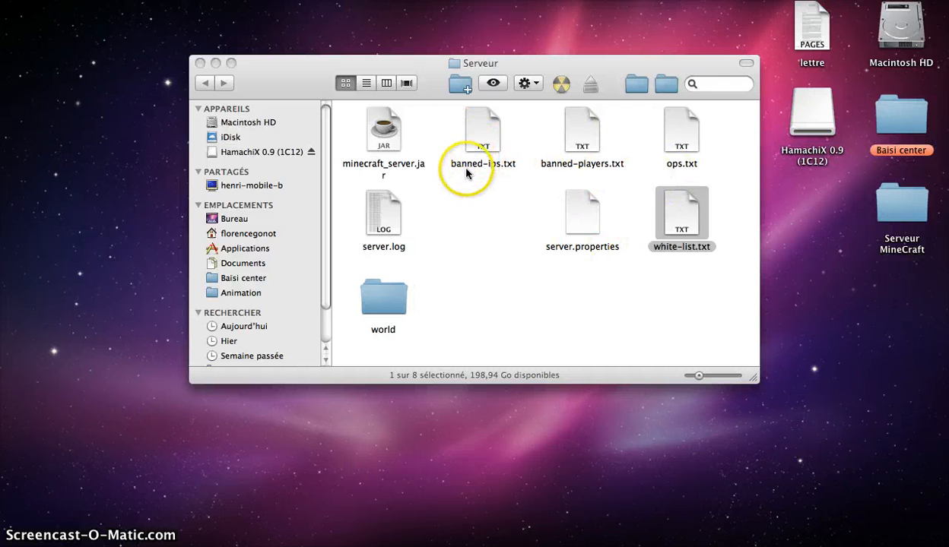
# Launch minecraft_server.jar and run the help command in the server console once the server has started
pyautogui.click(389, 147)
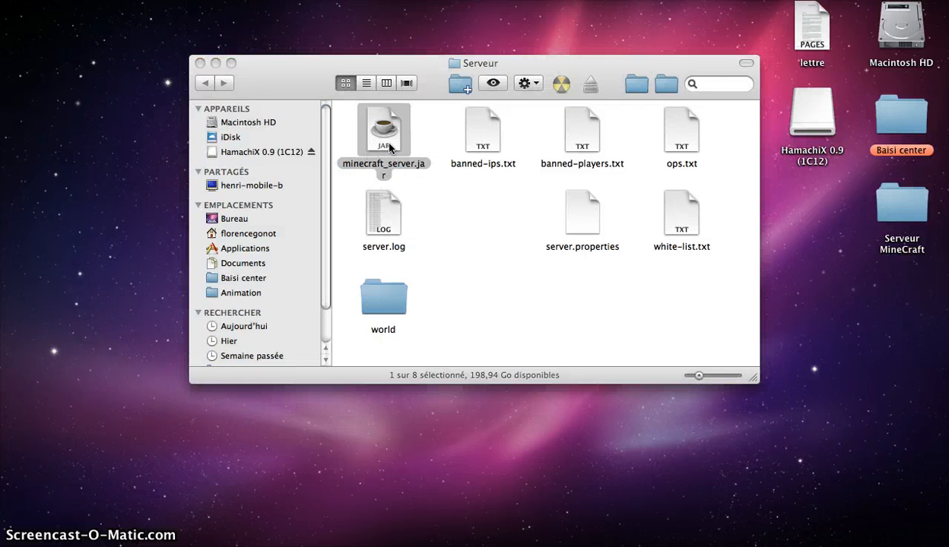
pyautogui.doubleClick(388, 147)
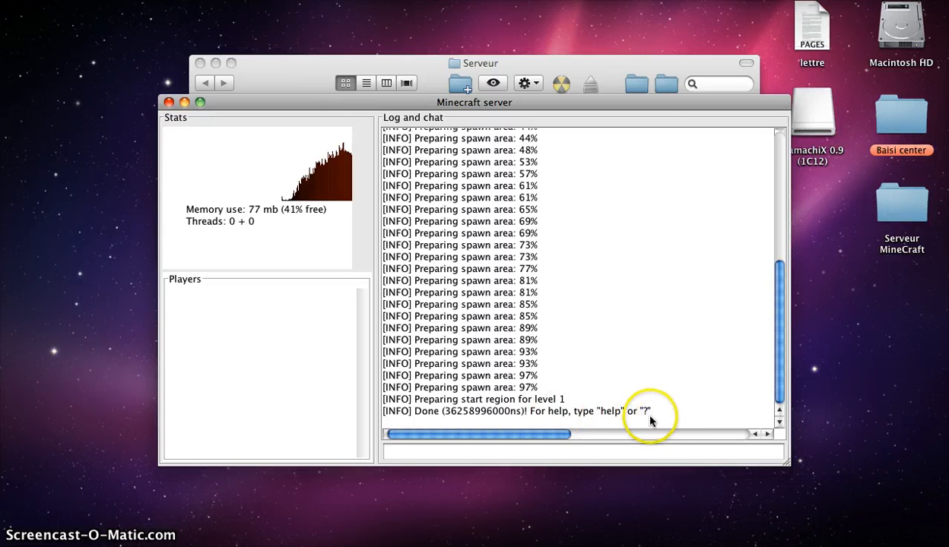
pyautogui.click(487, 453)
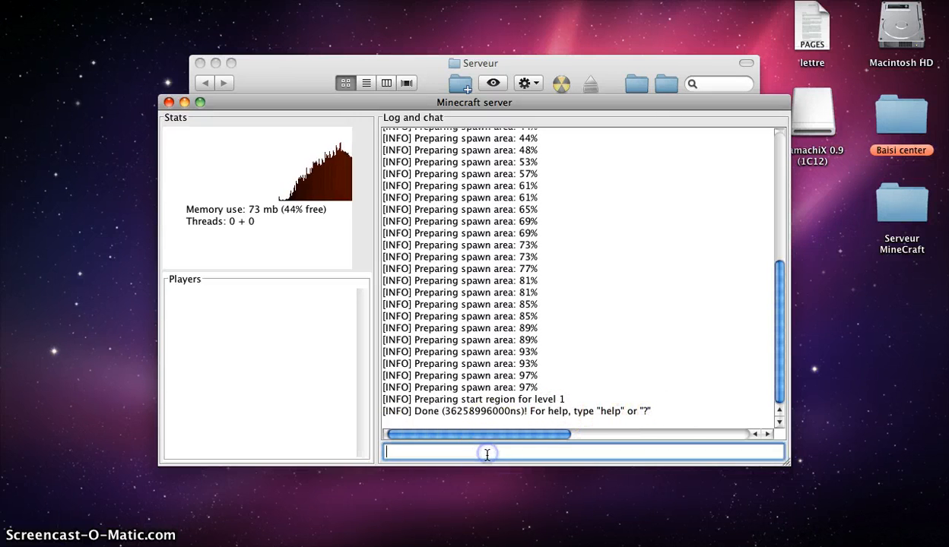
pyautogui.write('help')
pyautogui.press('Return')
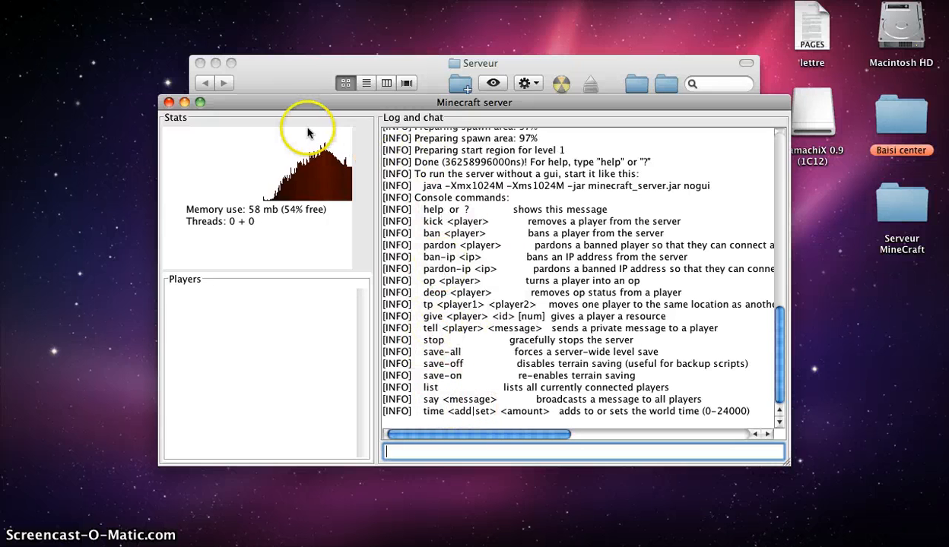
# Minimize the Minecraft server window, switch to the Minecraft game and return to its main menu
pyautogui.click(184, 102)
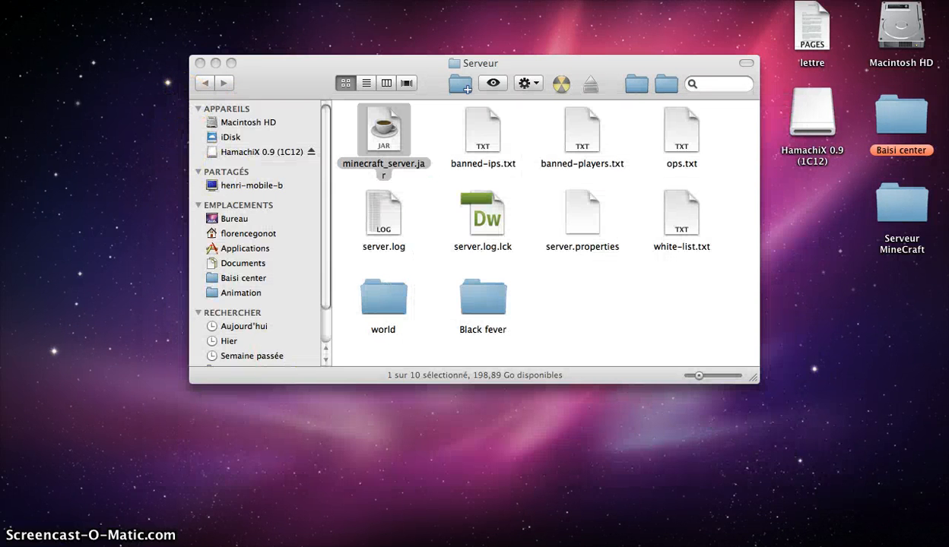
pyautogui.moveTo(107, 544)
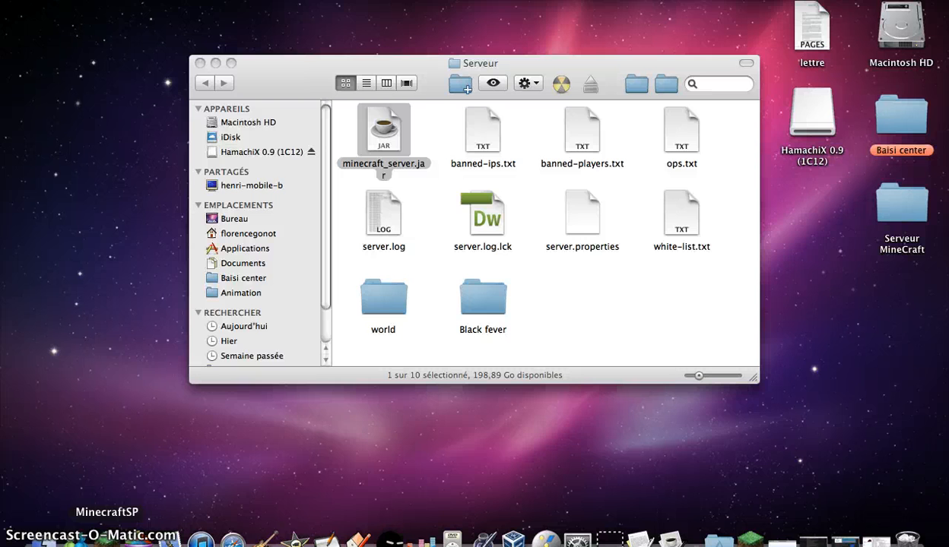
pyautogui.rightClick(106, 545)
pyautogui.click(105, 543)
pyautogui.click(107, 545)
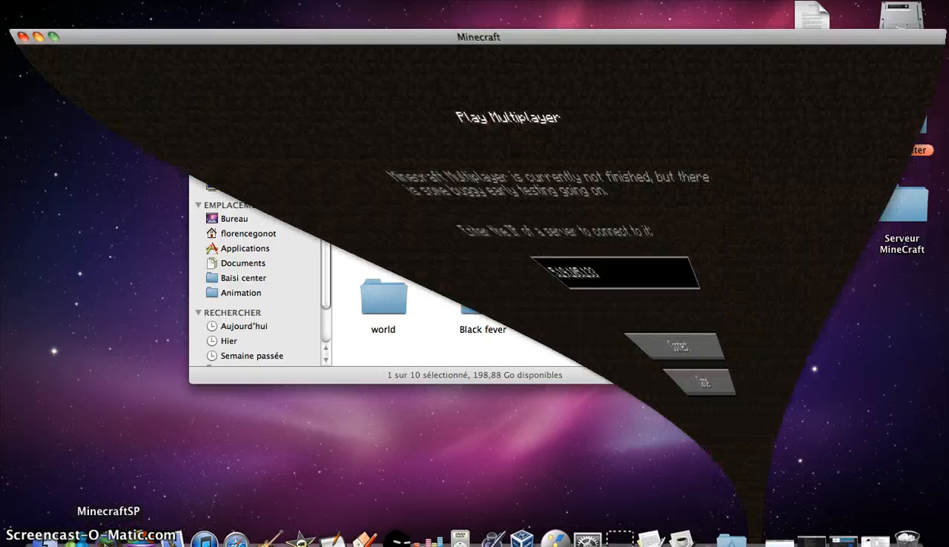
pyautogui.click(423, 346)
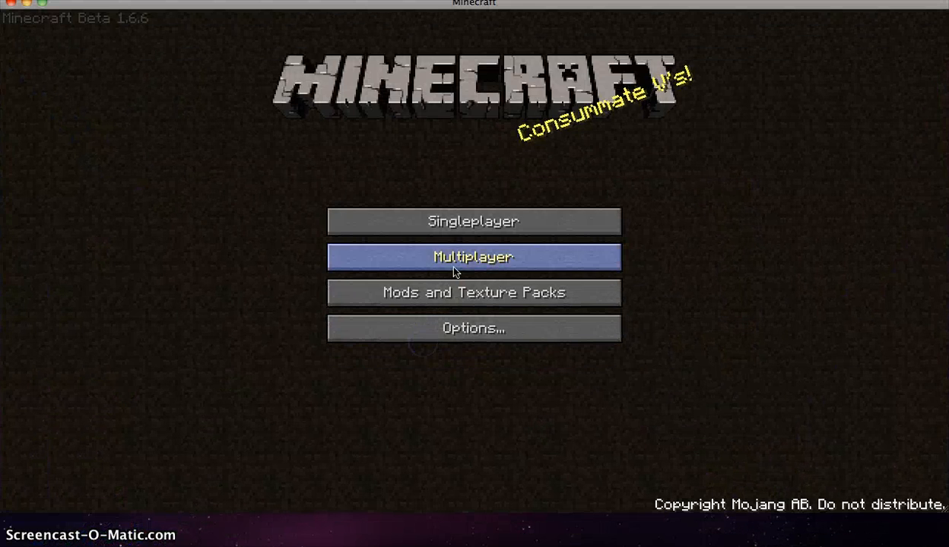
# Connect to a multiplayer server in Minecraft, replacing the saved address with localhost, and enter the game world
pyautogui.click(442, 259)
pyautogui.click(413, 219)
pyautogui.click(386, 221)
pyautogui.press('BackSpace')
pyautogui.press('BackSpace')
pyautogui.press('BackSpace')
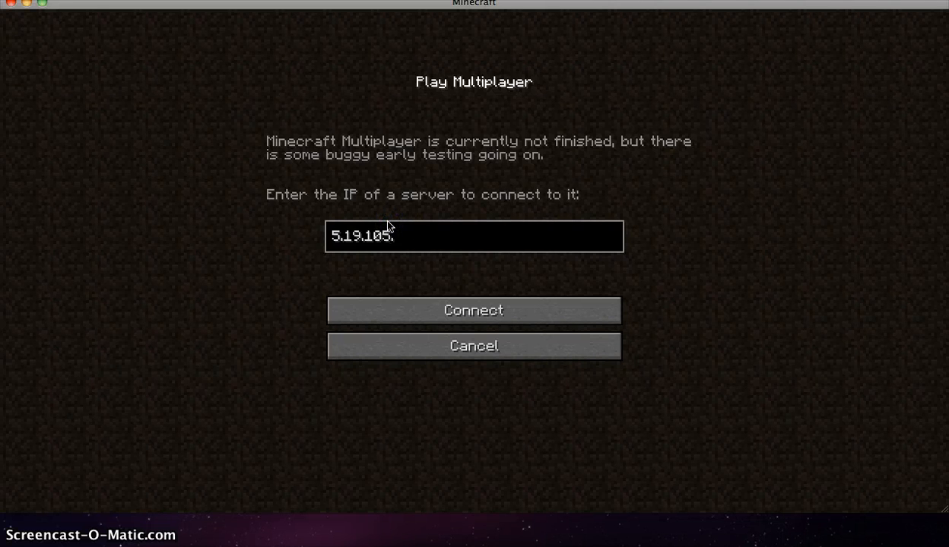
pyautogui.press('BackSpace')
pyautogui.press('BackSpace')
pyautogui.press('BackSpace')
pyautogui.press('BackSpace')
pyautogui.press('BackSpace')
pyautogui.press('BackSpace')
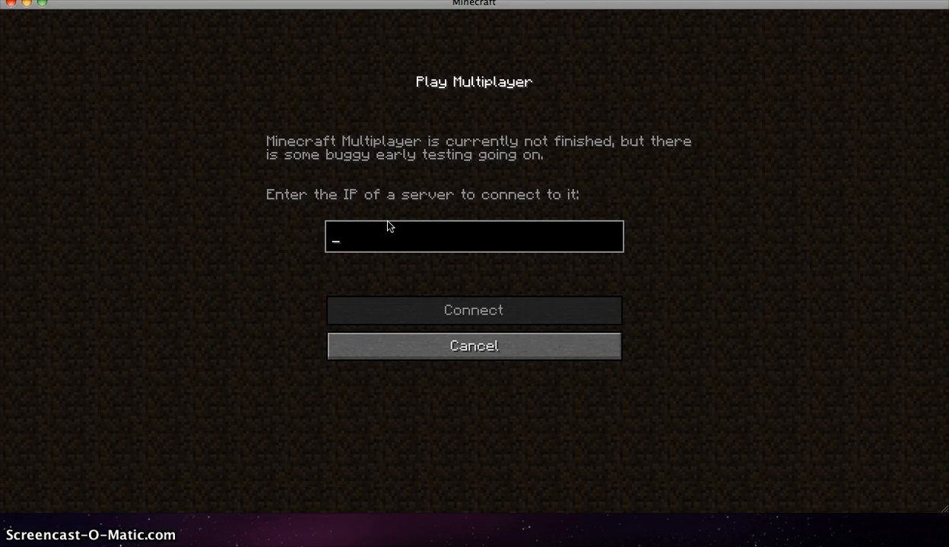
pyautogui.write('lo')
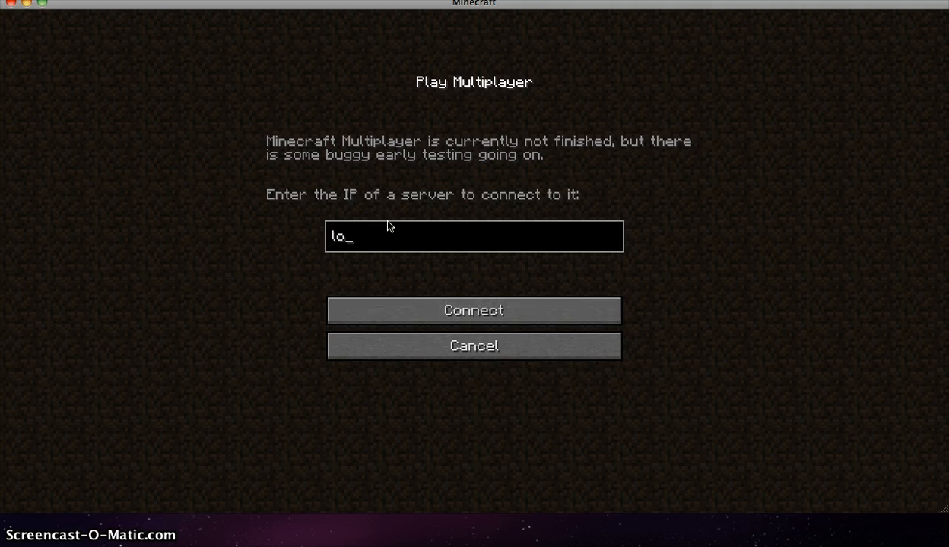
pyautogui.write('calhost')
pyautogui.click(443, 313)
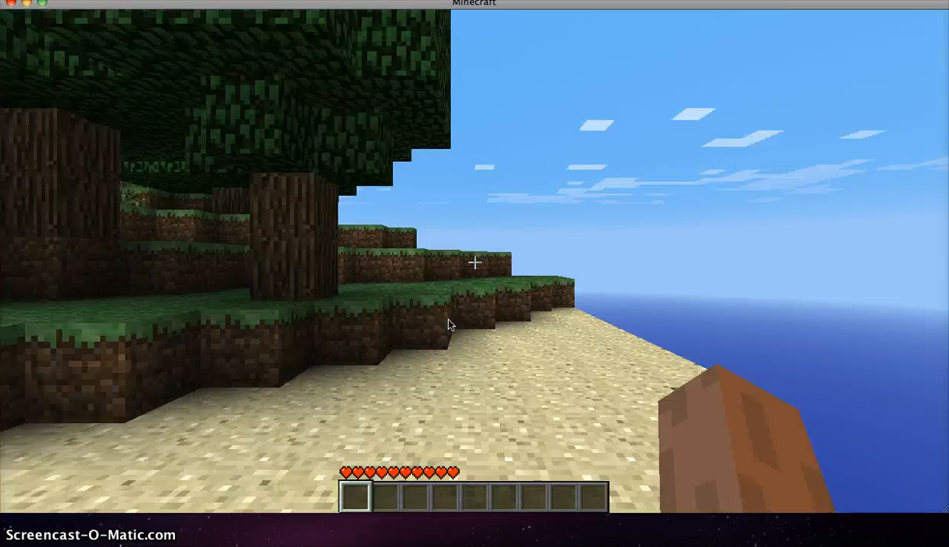
pyautogui.click(460, 332)
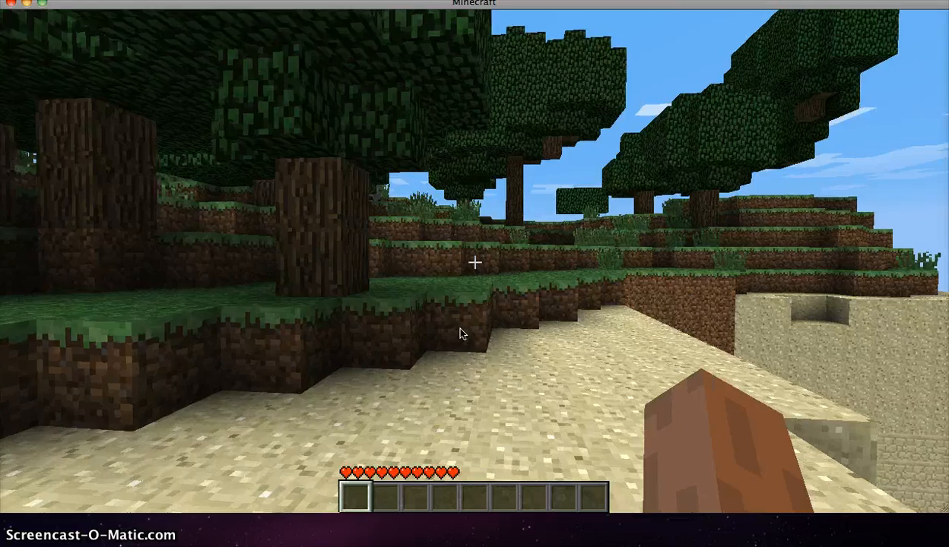
# Explore the server world from the sandy shore up the grassy bank, past the birch and yellow flower toward the sea
pyautogui.press('w')
pyautogui.press('space')
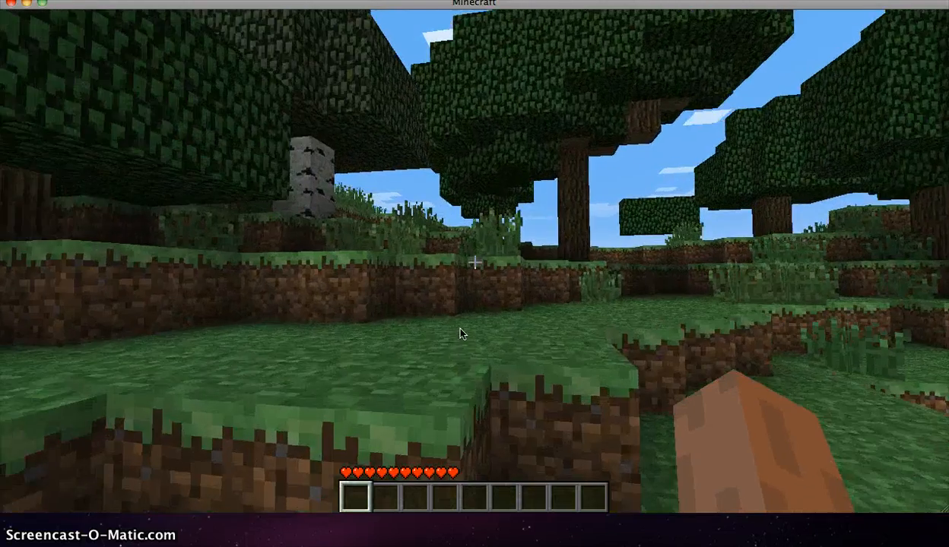
pyautogui.press('space')
pyautogui.press('w')
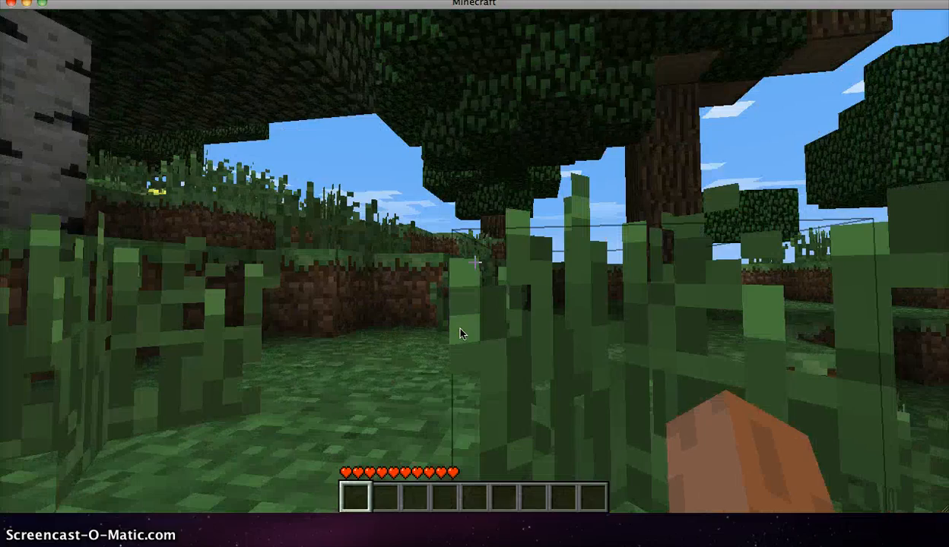
pyautogui.press('space')
pyautogui.press('w')
pyautogui.press('space')
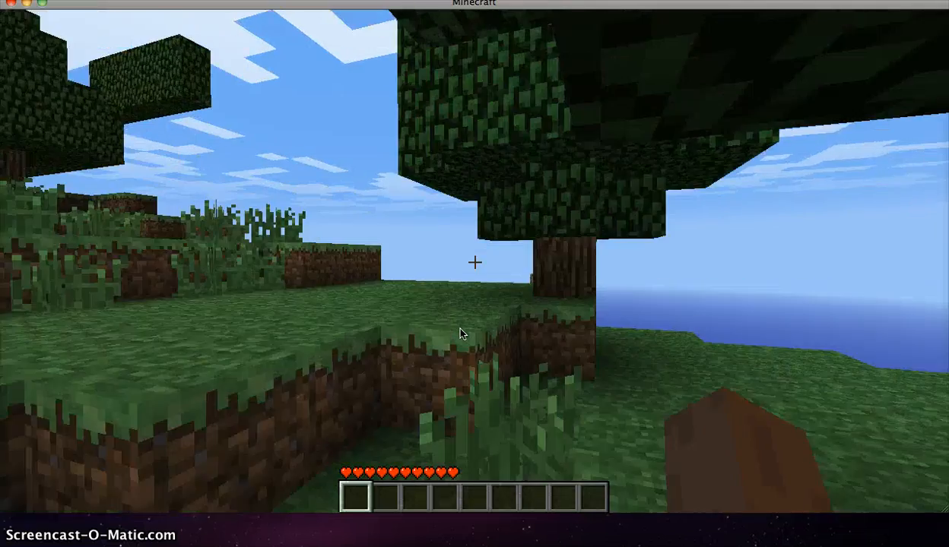
pyautogui.press('w')
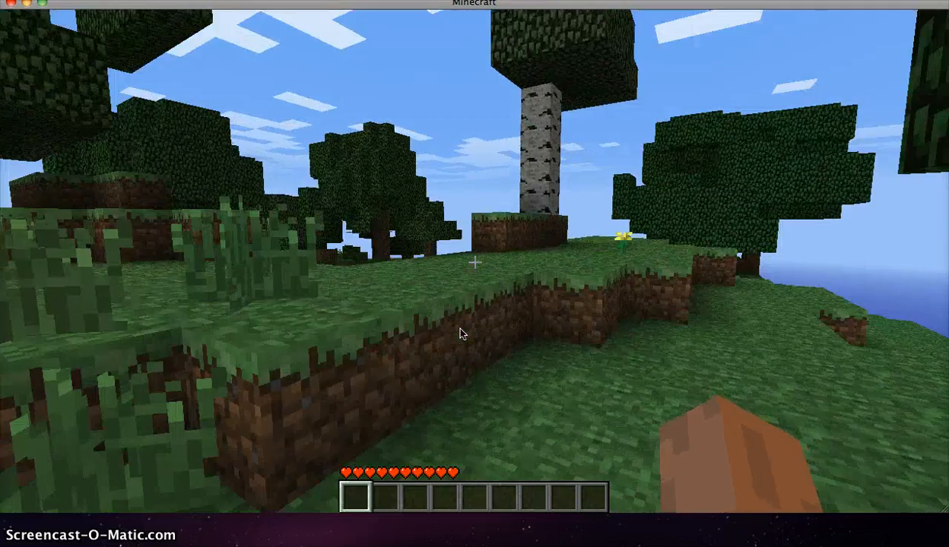
pyautogui.press('w')
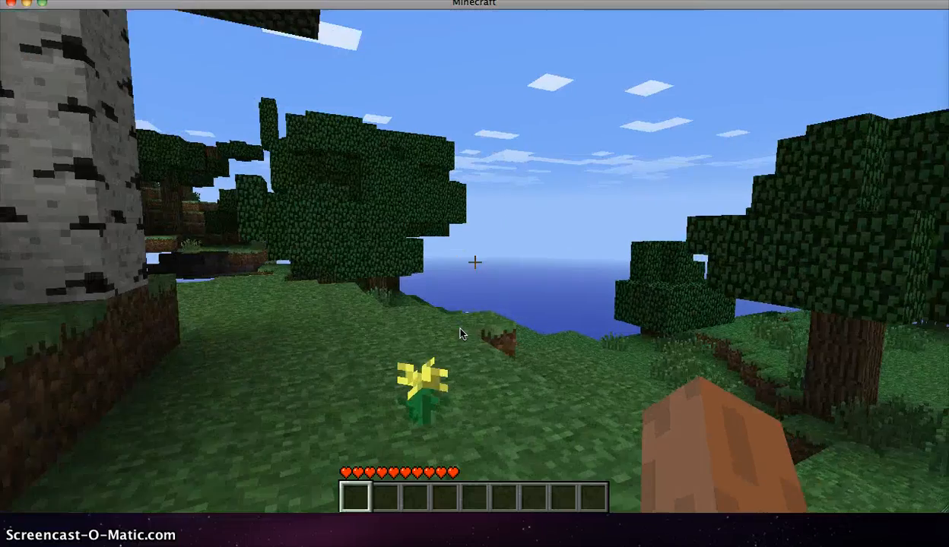
pyautogui.press('w')
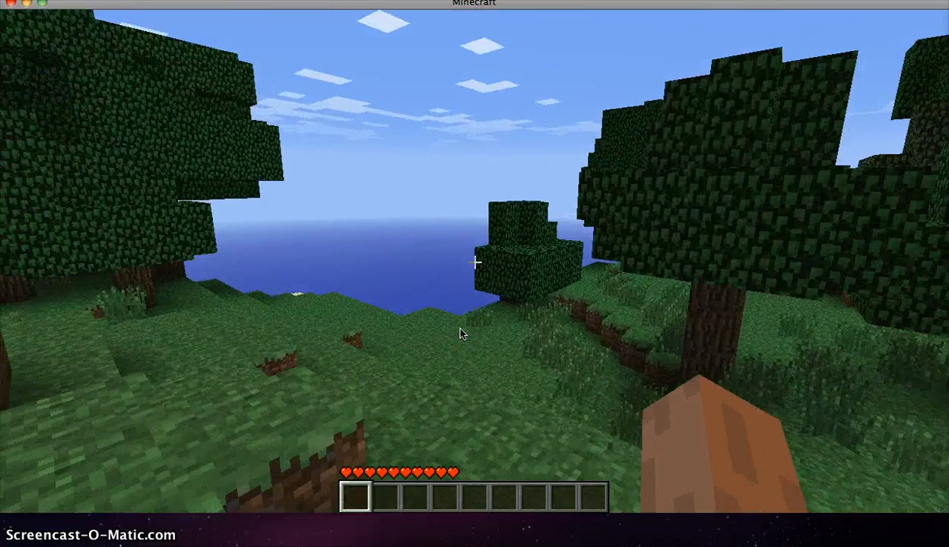
pyautogui.press('w')
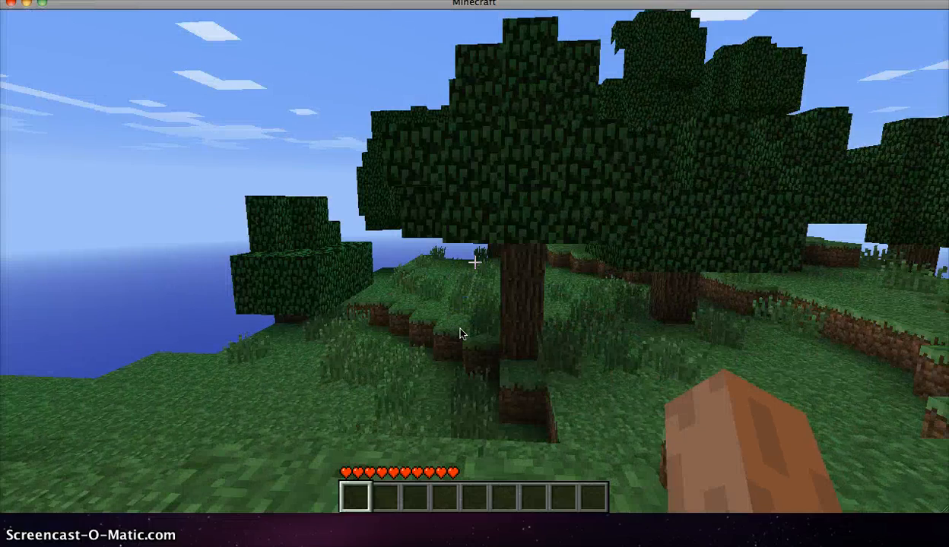
pyautogui.press('w')
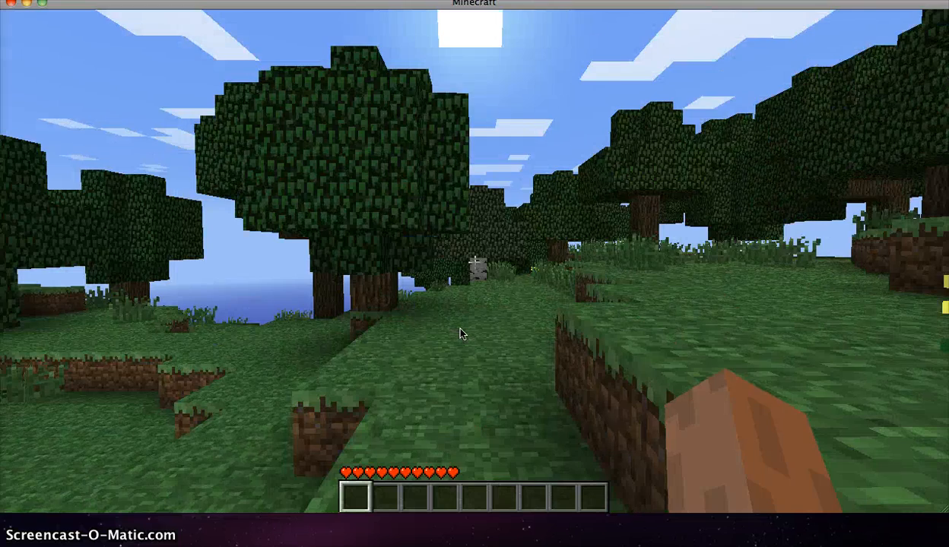
# Walk past the birch tree and climb the grass terraces to the hilltop overlooking the forest
pyautogui.press('s')
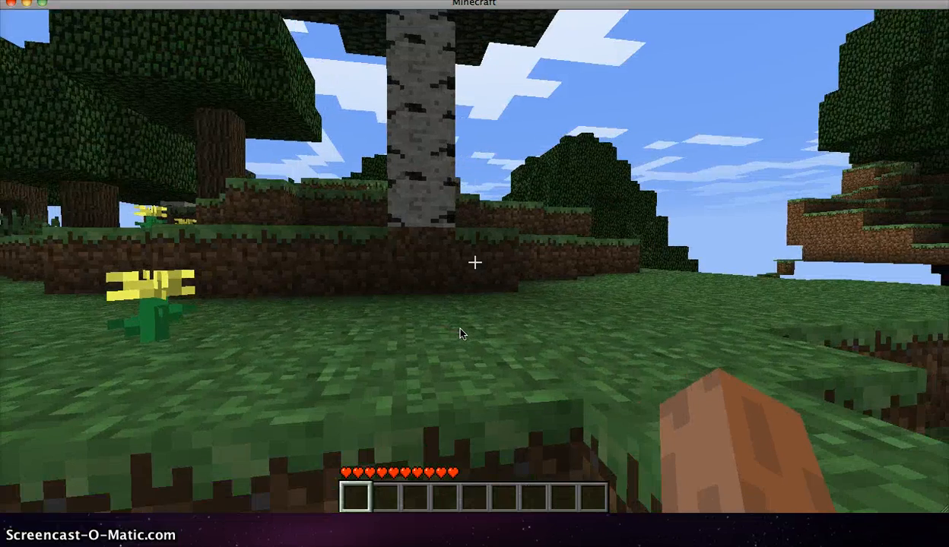
pyautogui.press('w')
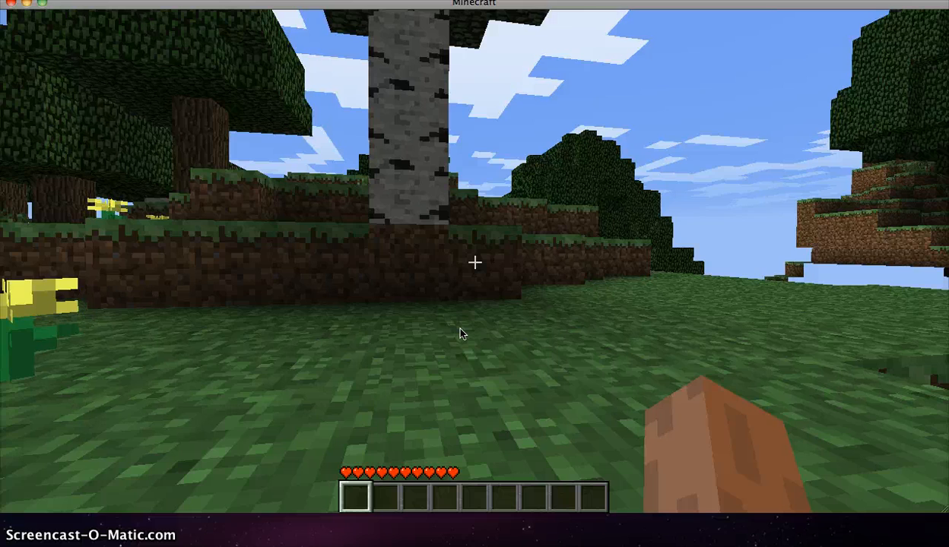
pyautogui.press('w')
pyautogui.press('space')
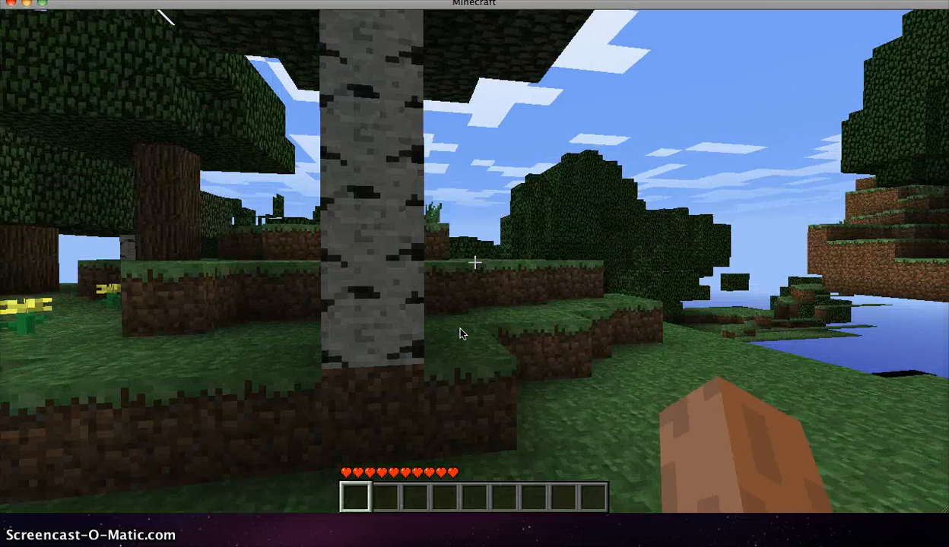
pyautogui.press('w')
pyautogui.press('w')
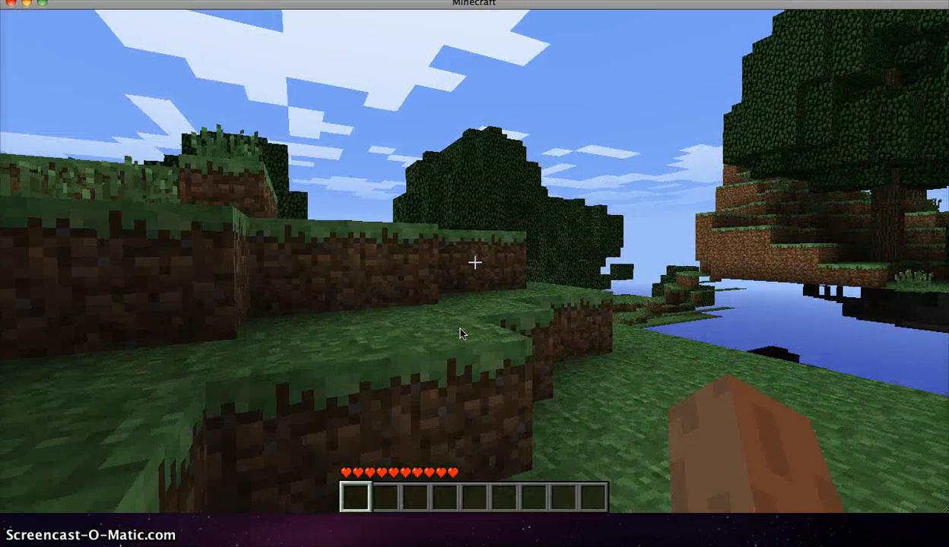
pyautogui.press('w')
pyautogui.press('space')
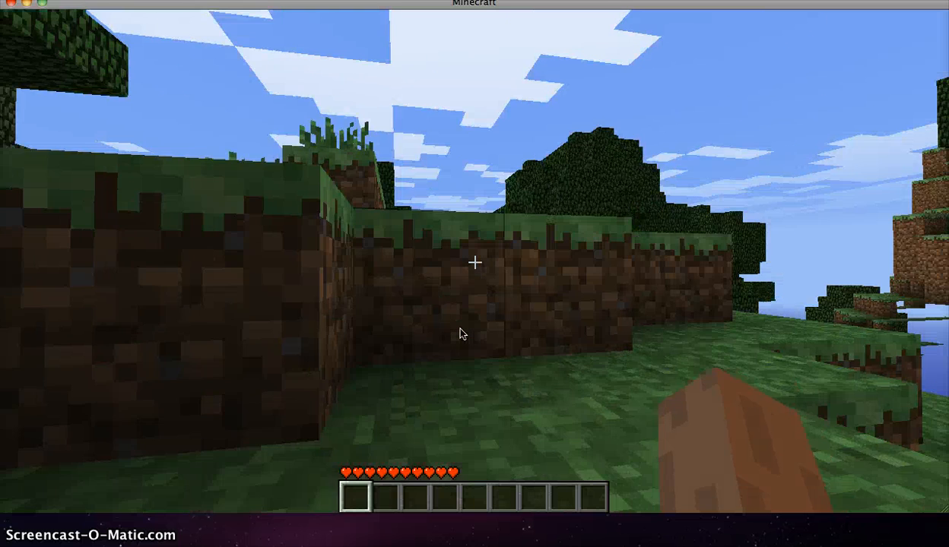
pyautogui.press('w')
pyautogui.press('space')
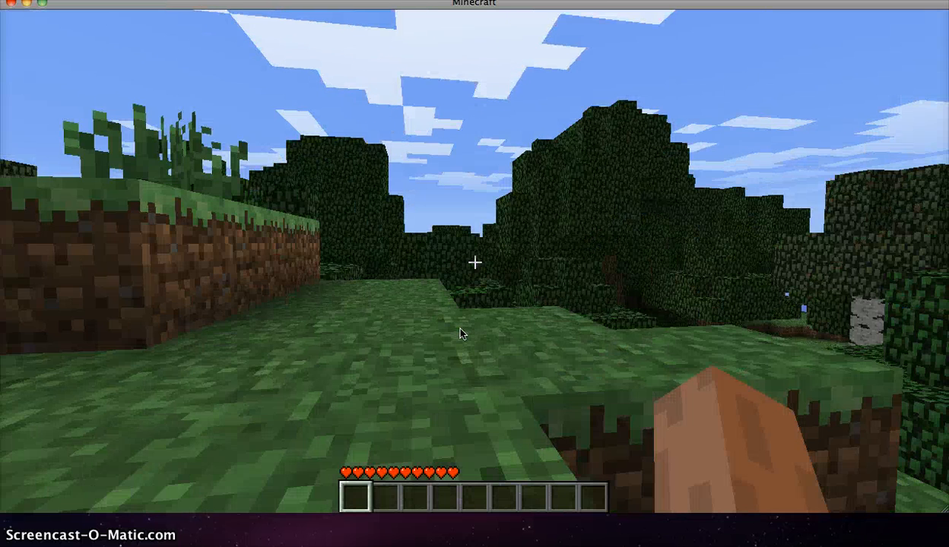
pyautogui.press('w')
pyautogui.press('space')
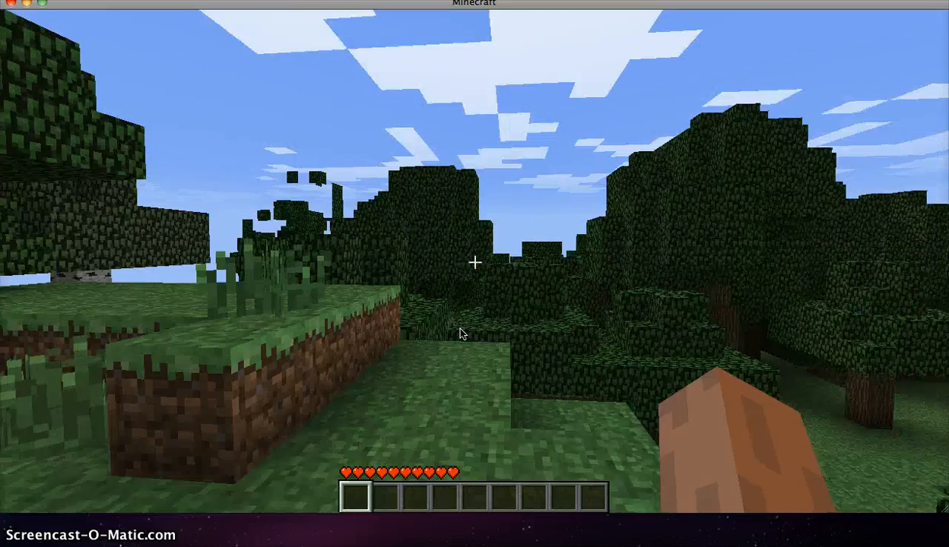
# Cross the raised grass ledge and walk past the oak tree toward the water and the forest clearing
pyautogui.press('w')
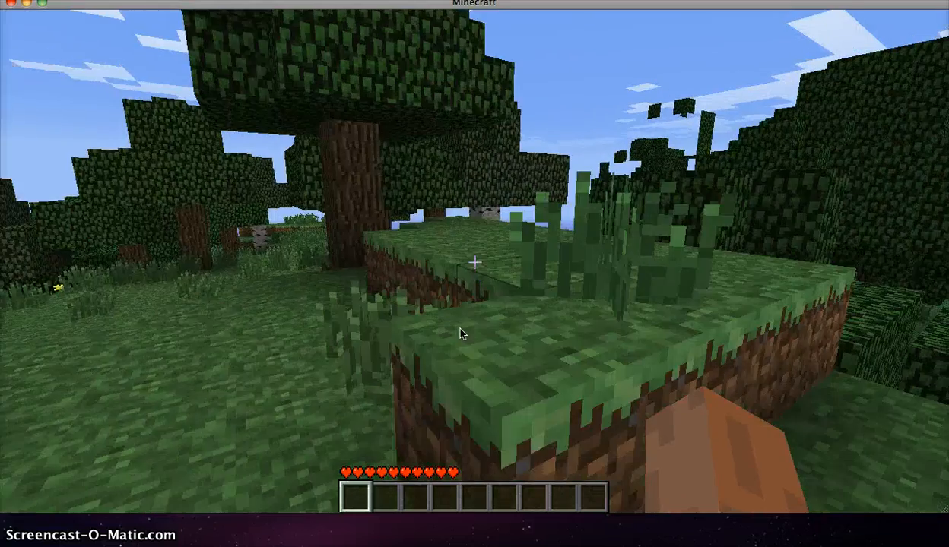
pyautogui.press('space')
pyautogui.press('w')
pyautogui.press('space')
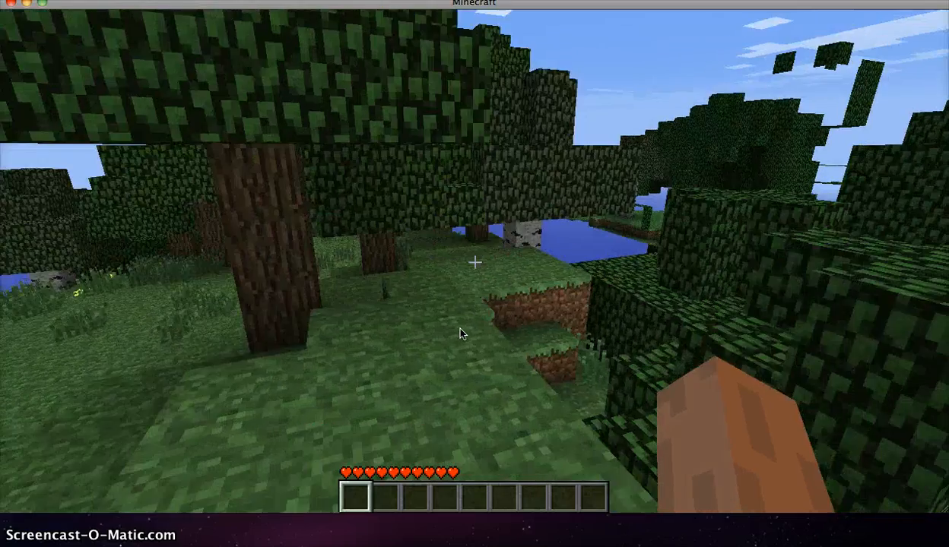
pyautogui.press('w')
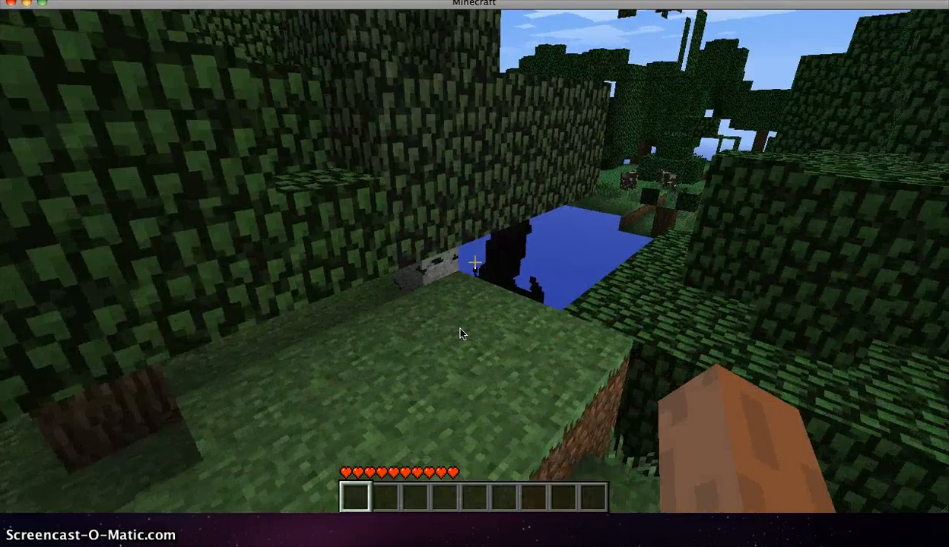
pyautogui.press('w')
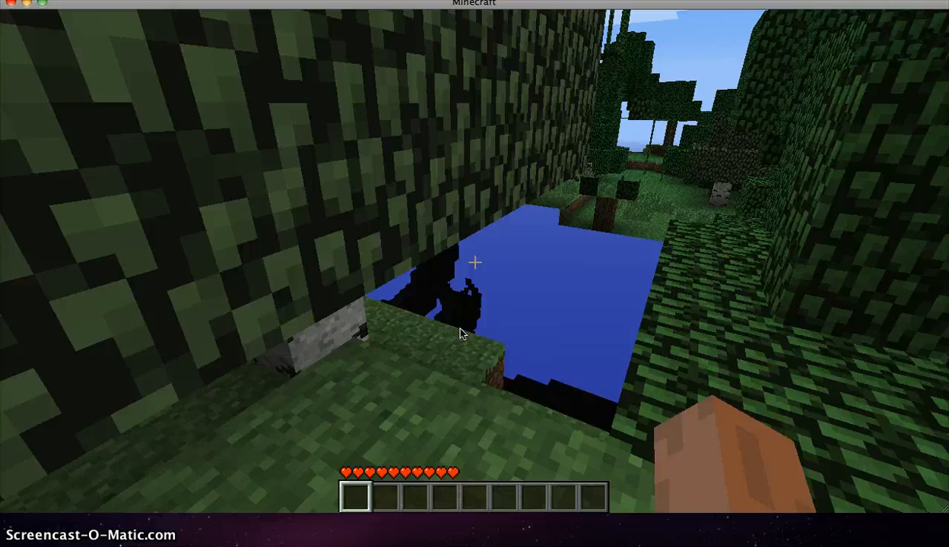
pyautogui.press('w')
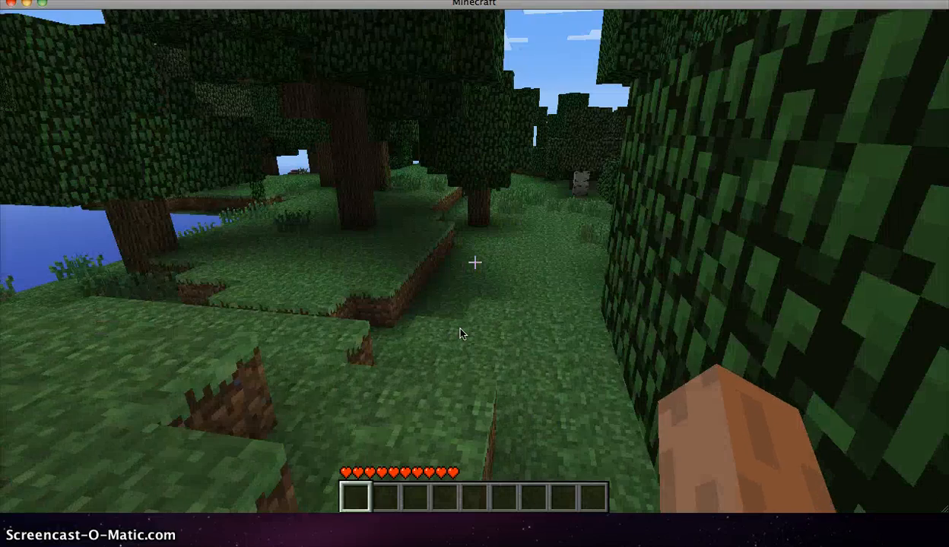
# Stop exploring the server world and open the game menu
pyautogui.press('s')
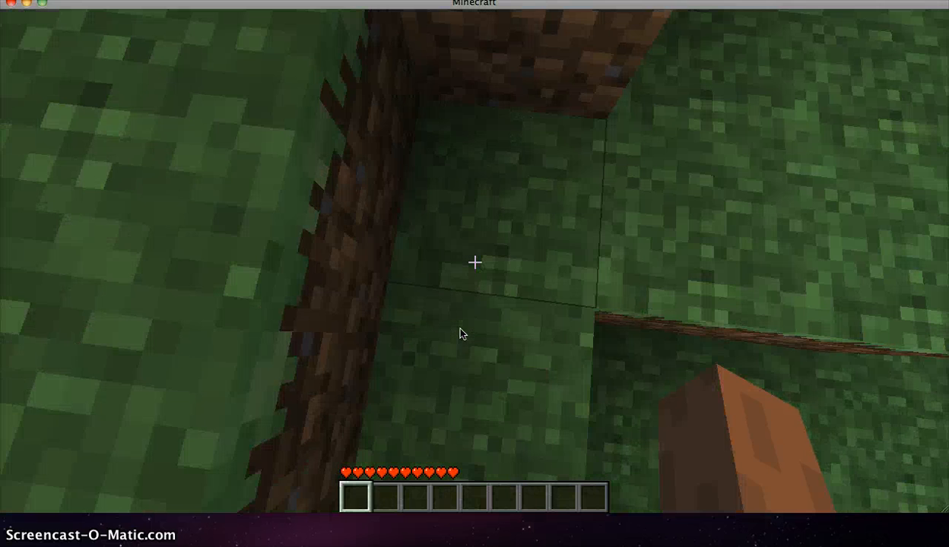
pyautogui.press('Escape')
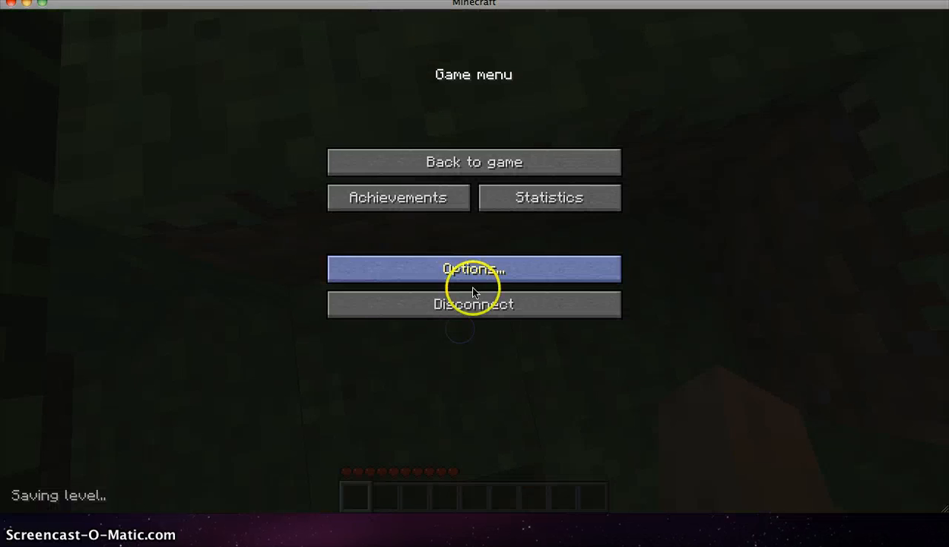